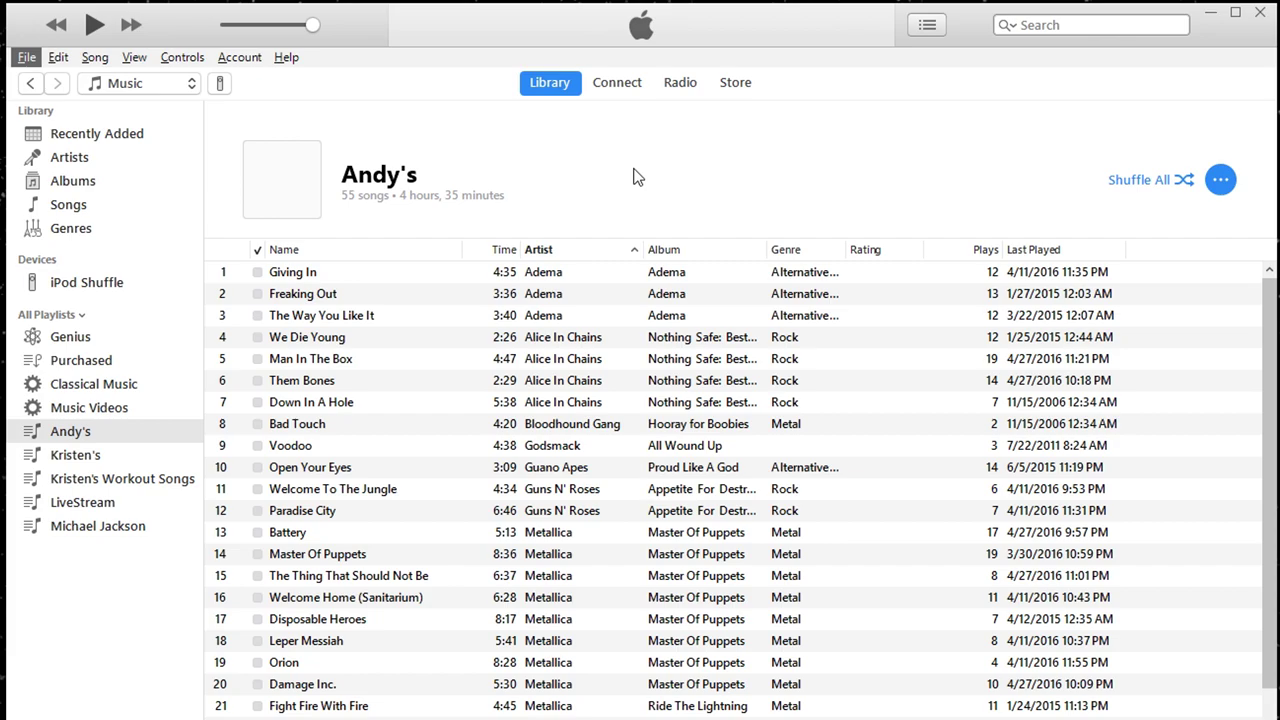
# Review the iPod Shuffle's songs and tick Giving In, The Way You Like It and Down In A Hole in the playlist below Music Videos
pyautogui.click(86, 284)
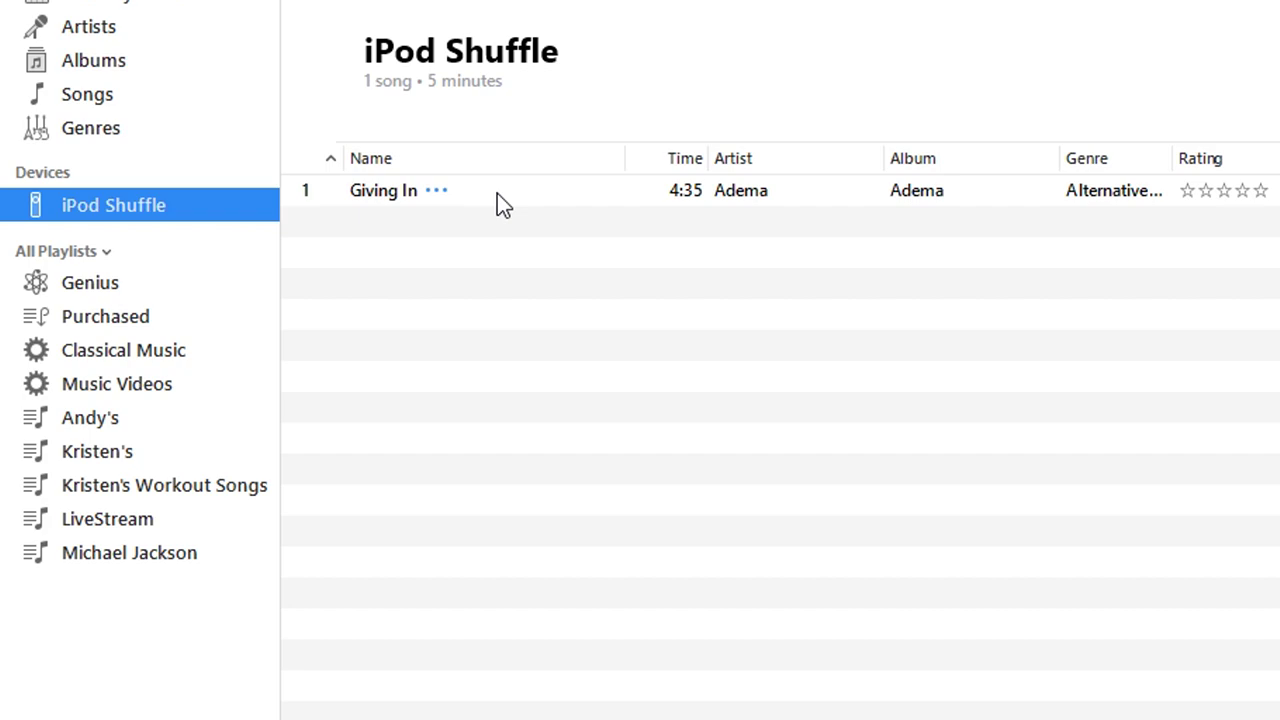
pyautogui.click(93, 421)
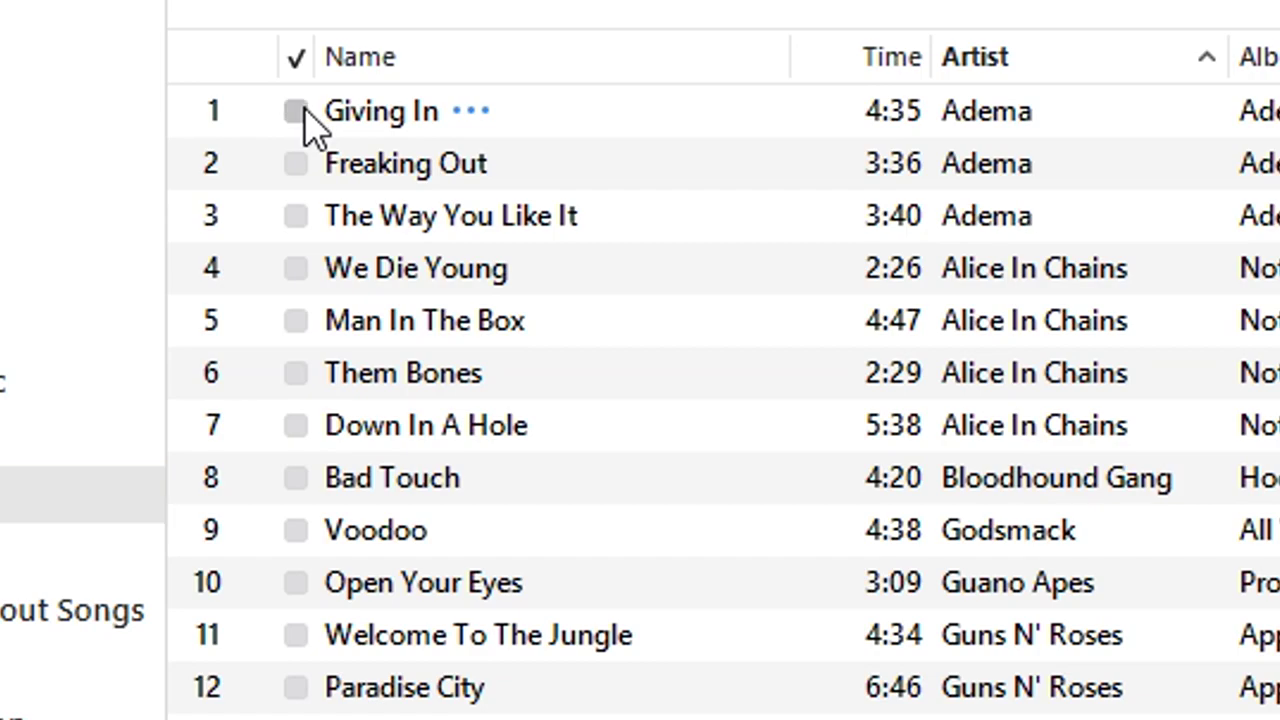
pyautogui.click(296, 216)
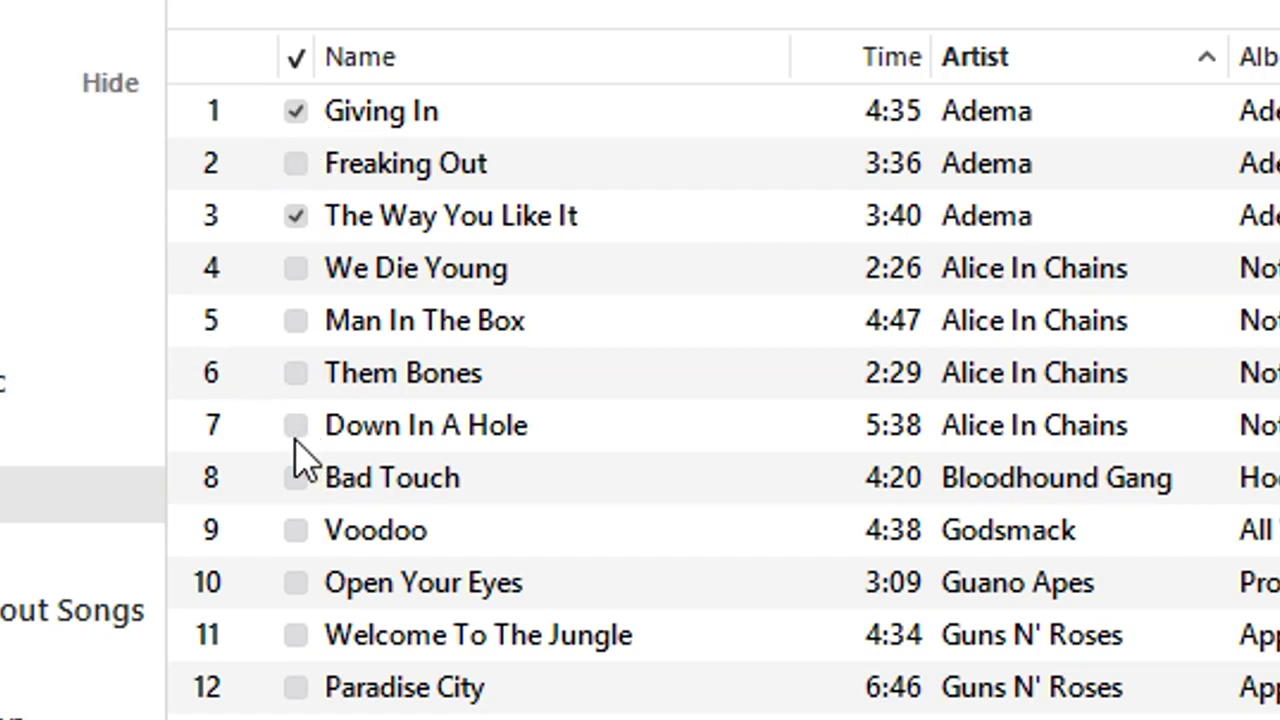
pyautogui.click(296, 425)
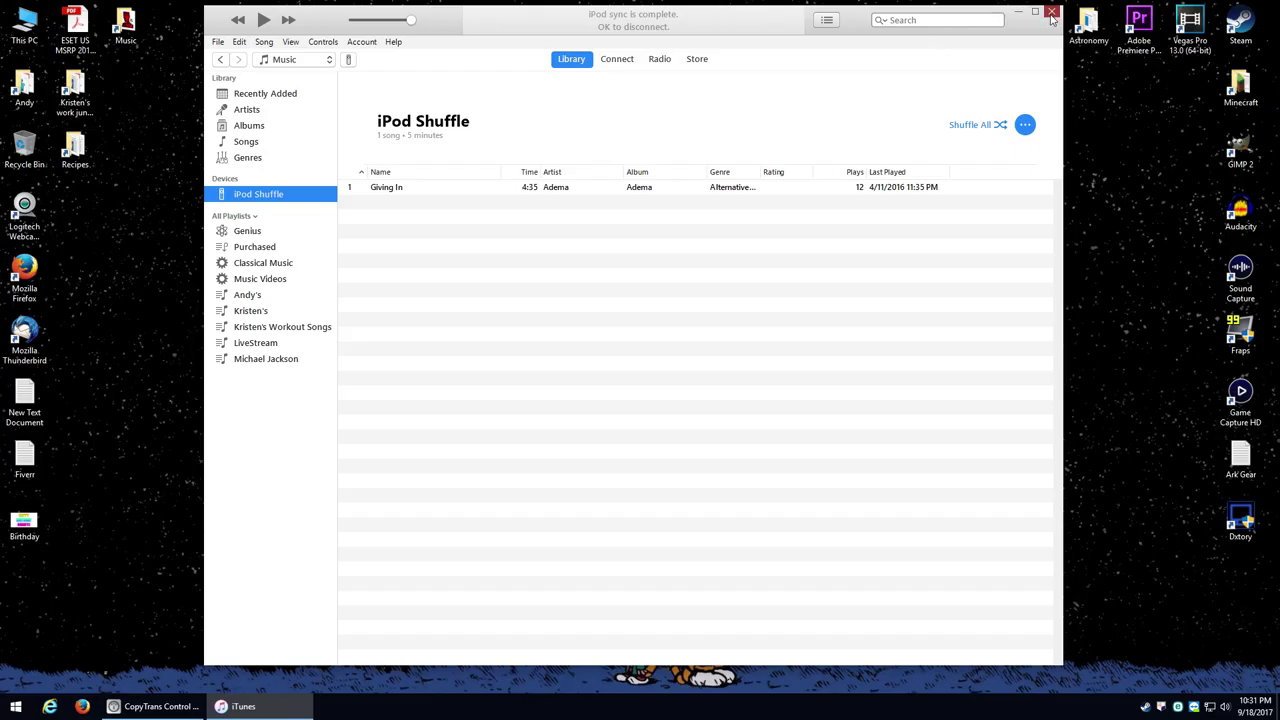
# Close iTunes and switch to CopyTrans Control Center
pyautogui.click(1050, 10)
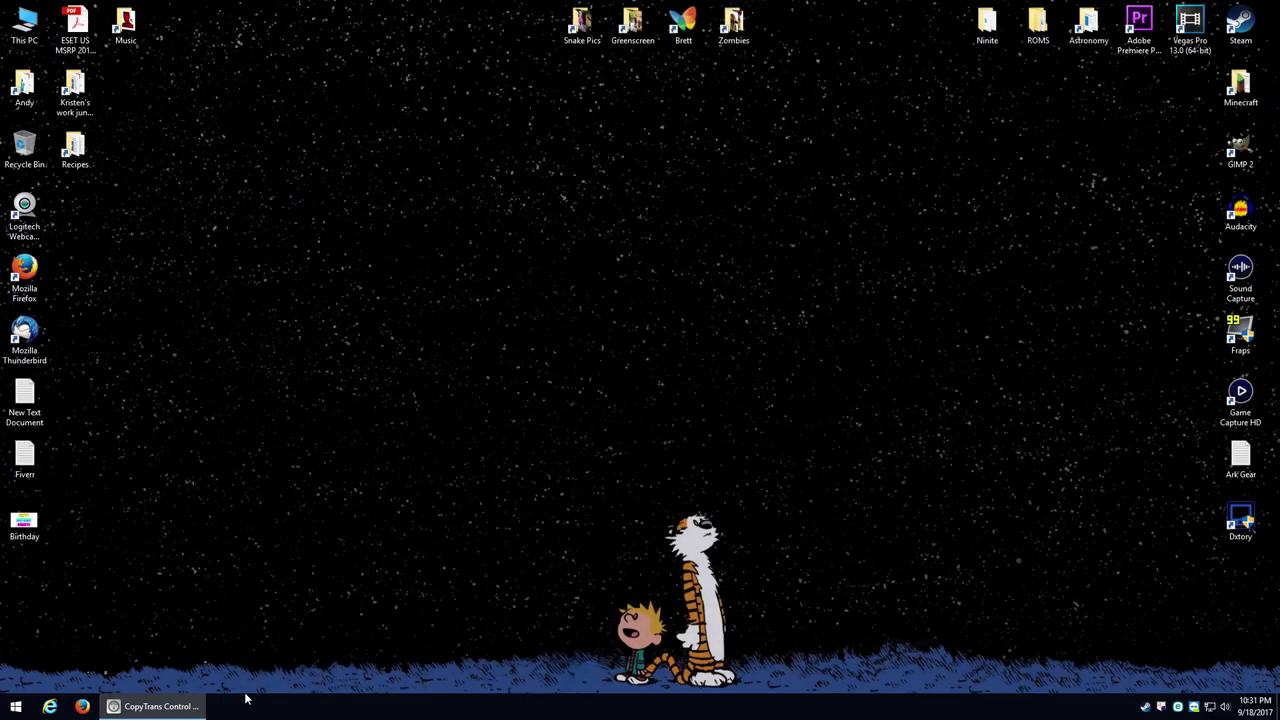
pyautogui.click(188, 706)
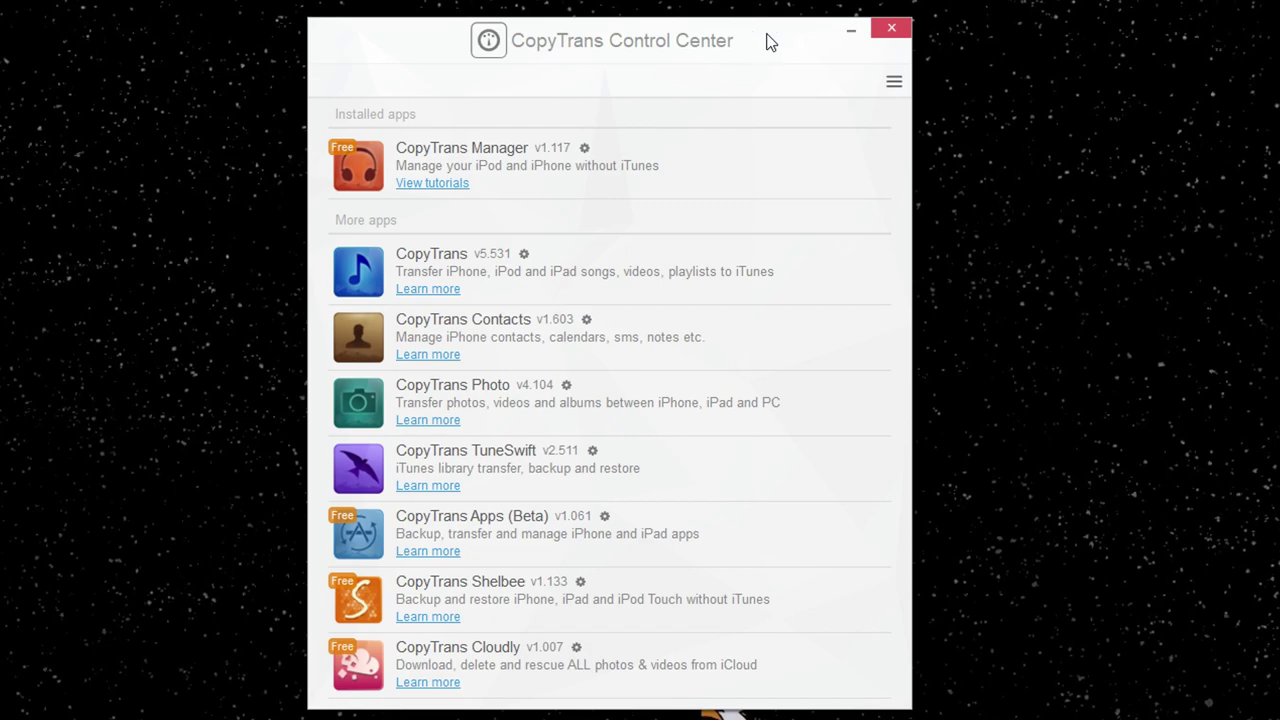
pyautogui.moveTo(758, 36); pyautogui.dragTo(809, 29)
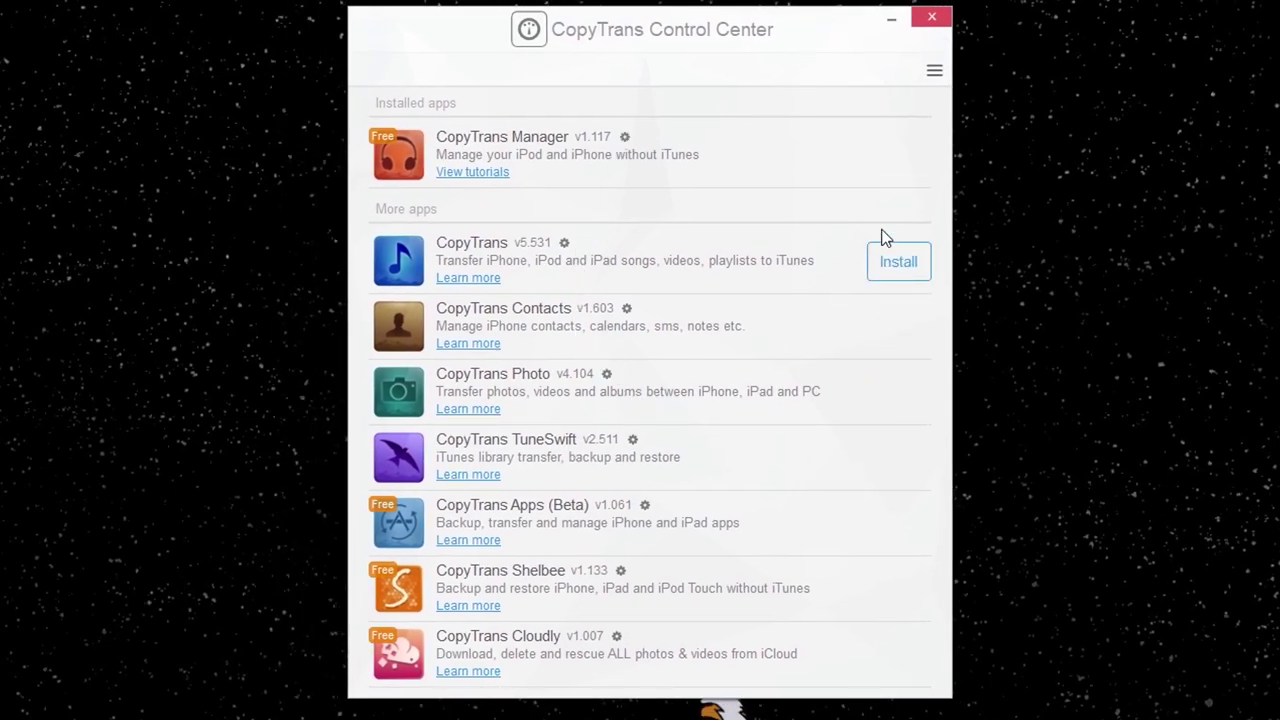
# Look over the offered CopyTrans apps and start the installed CopyTrans Manager
pyautogui.moveTo(791, 154)
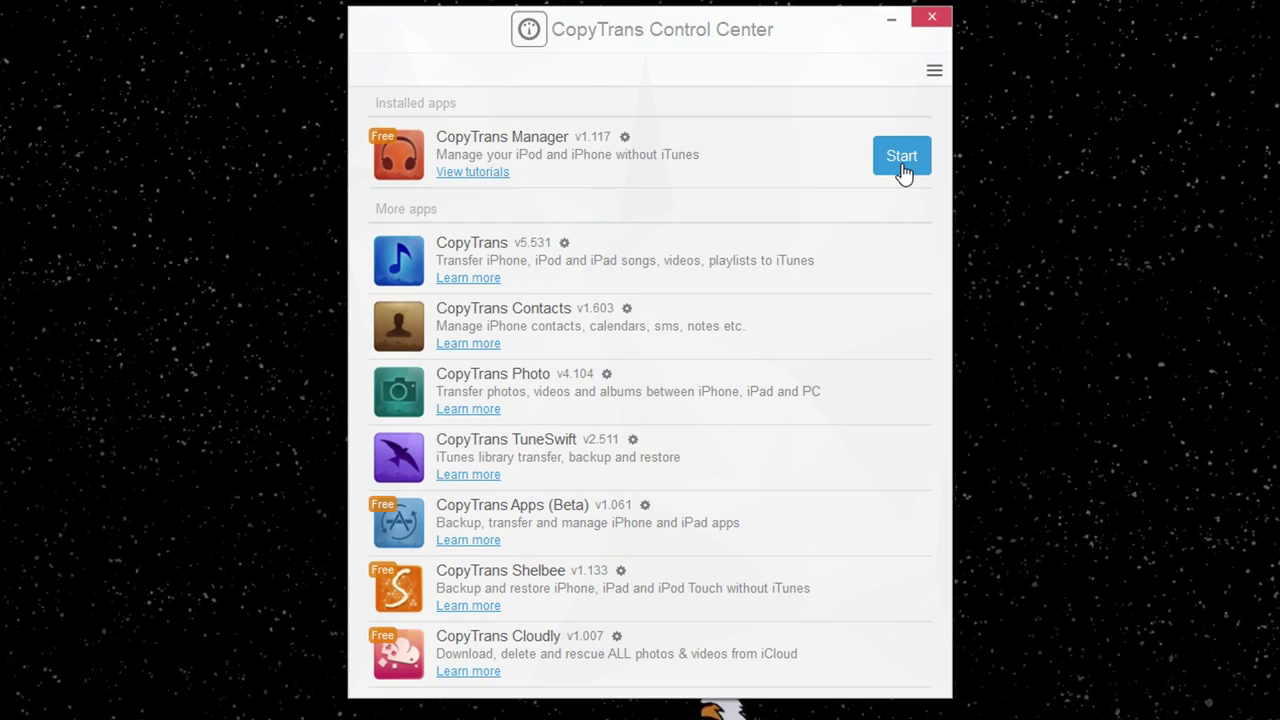
pyautogui.moveTo(528, 246)
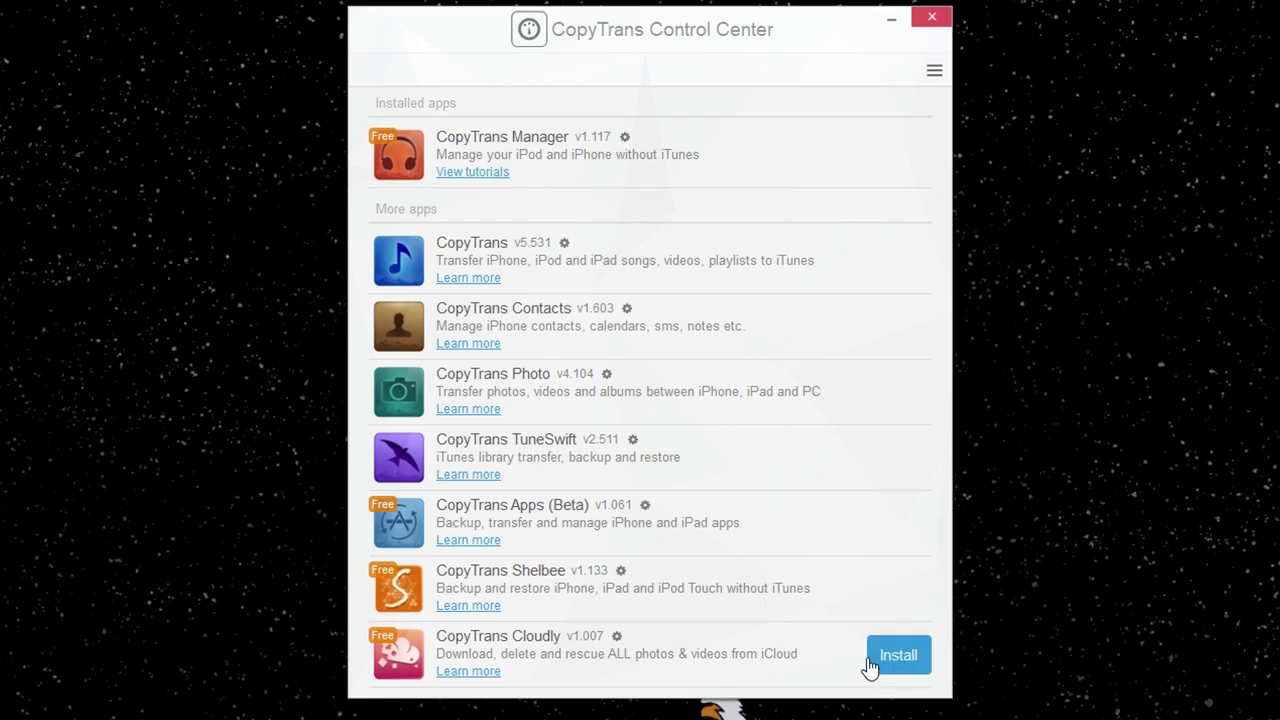
pyautogui.moveTo(705, 41); pyautogui.dragTo(711, 39)
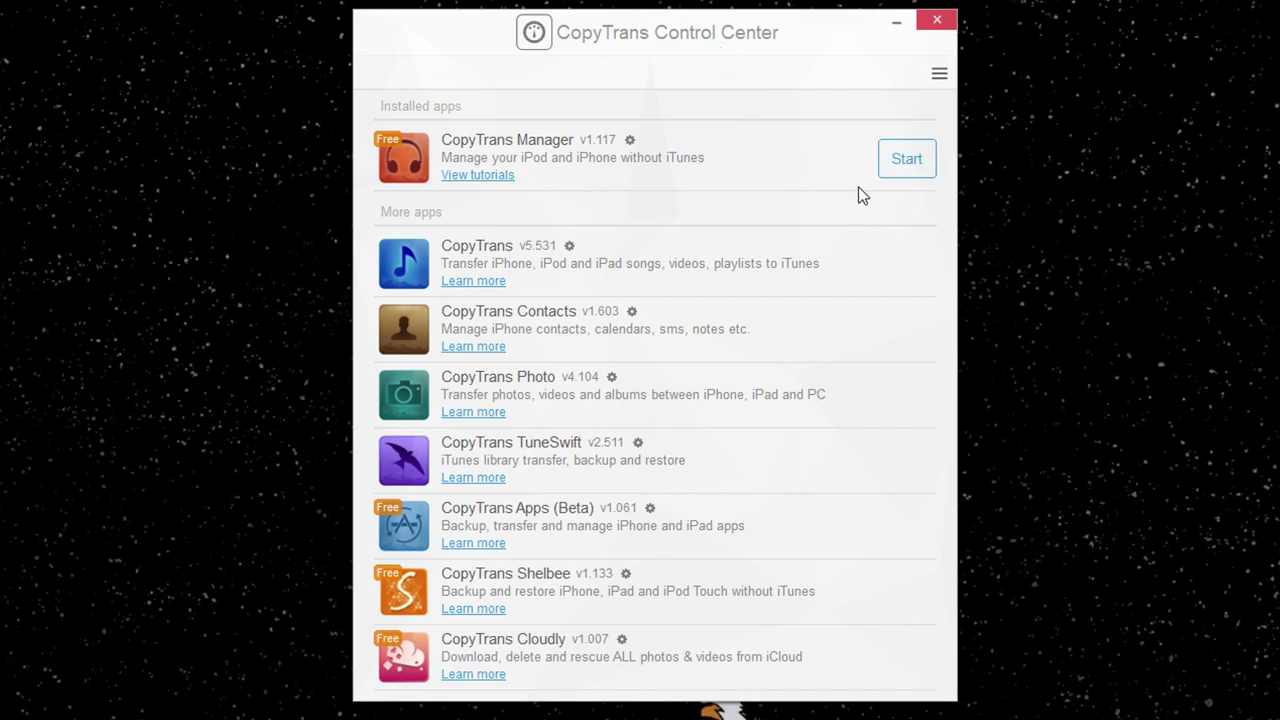
pyautogui.moveTo(905, 272)
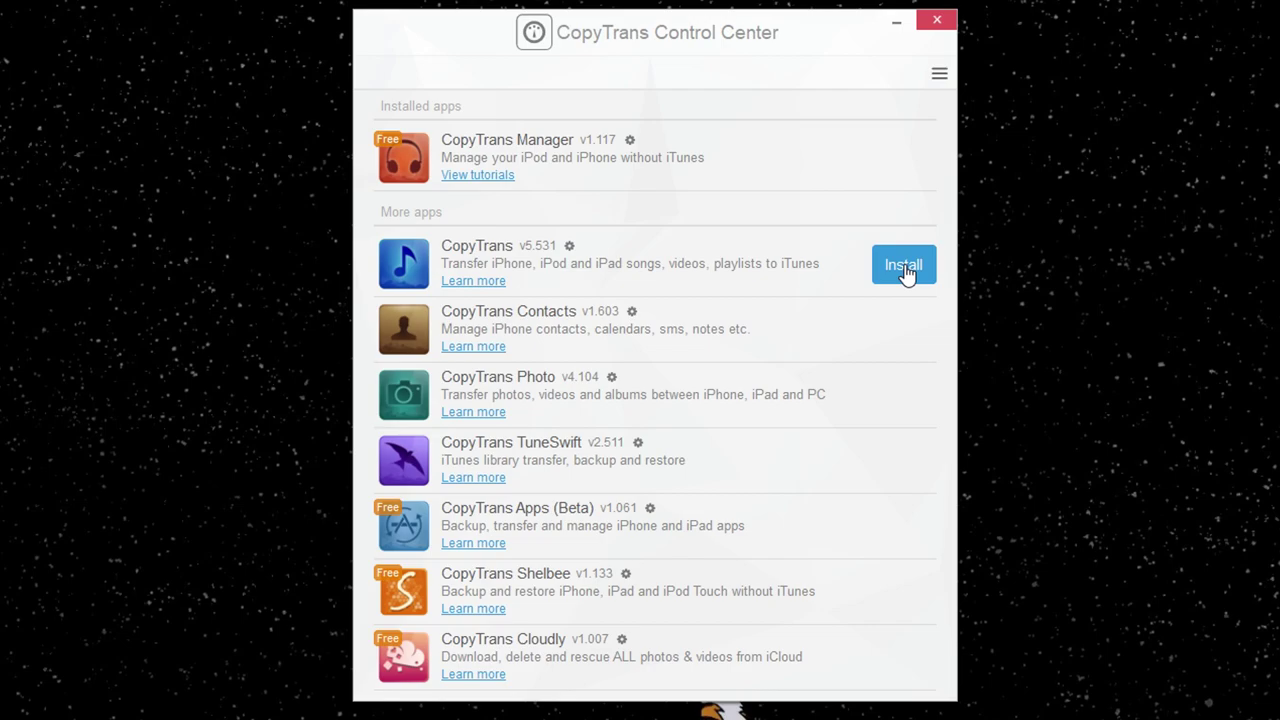
pyautogui.moveTo(906, 160)
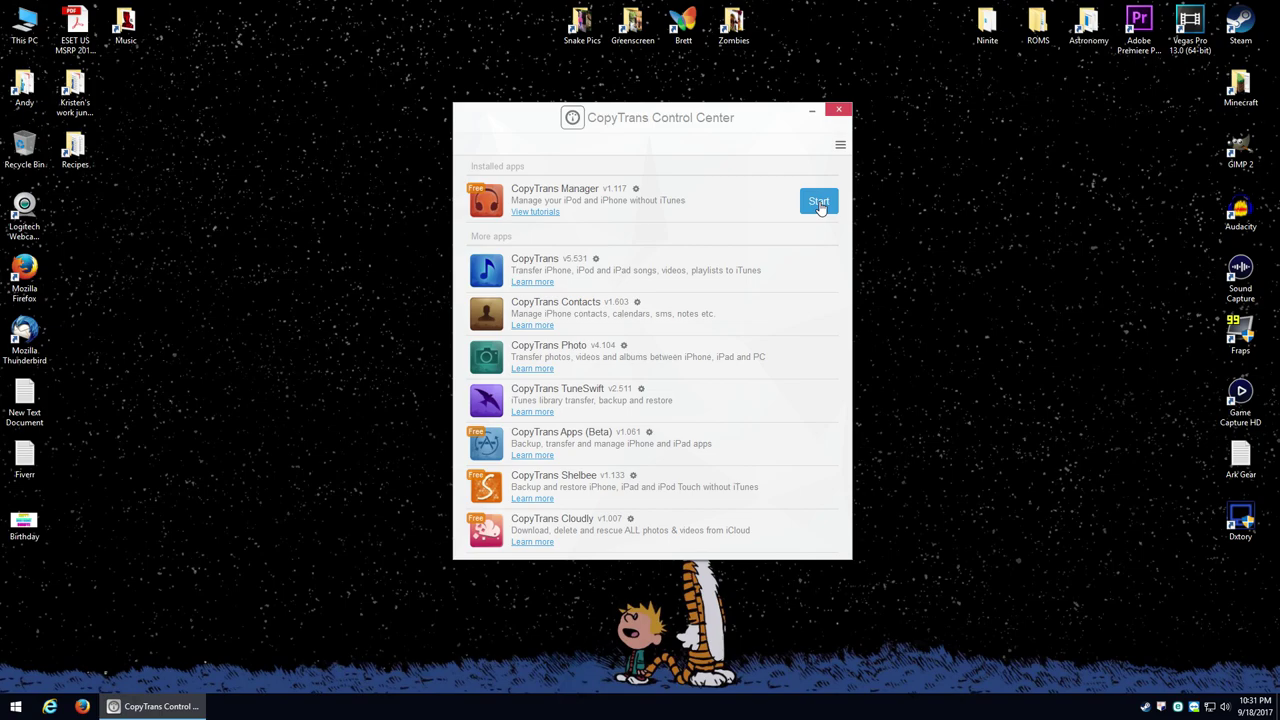
pyautogui.click(819, 203)
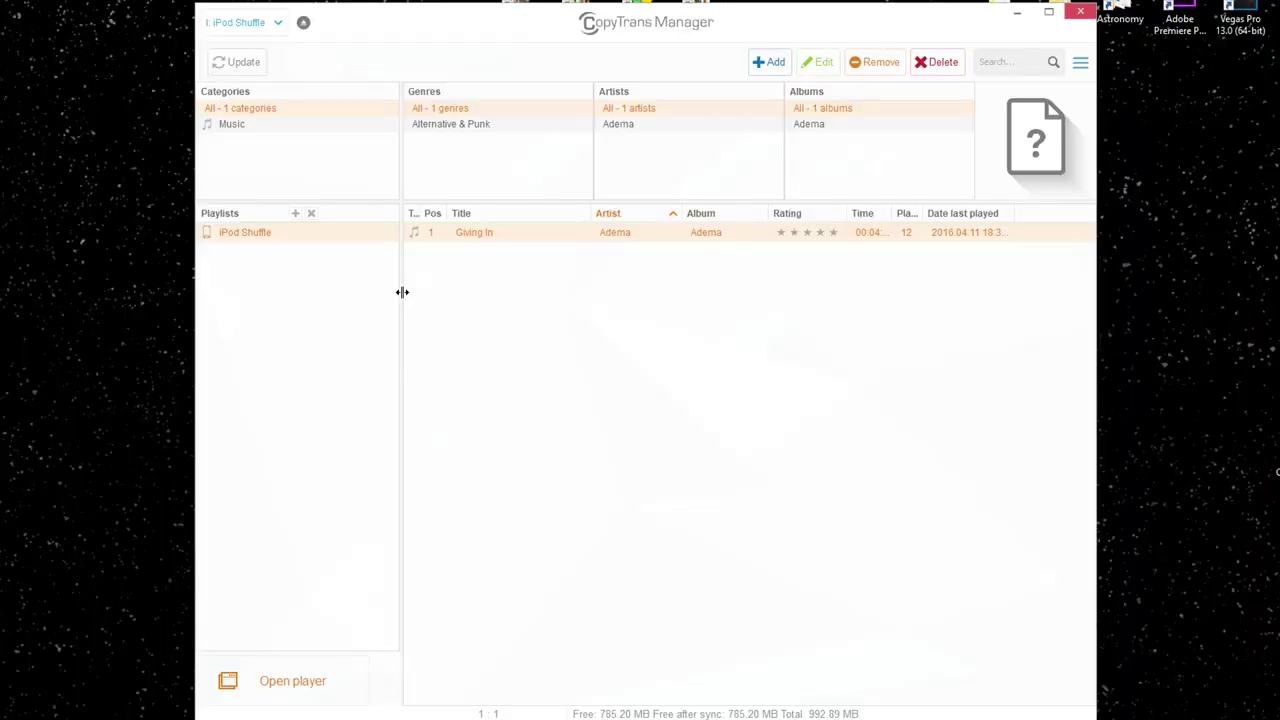
pyautogui.moveTo(757, 26)
pyautogui.mouseDown()
pyautogui.moveTo(723, 23)
pyautogui.moveTo(753, 27)
pyautogui.mouseUp()
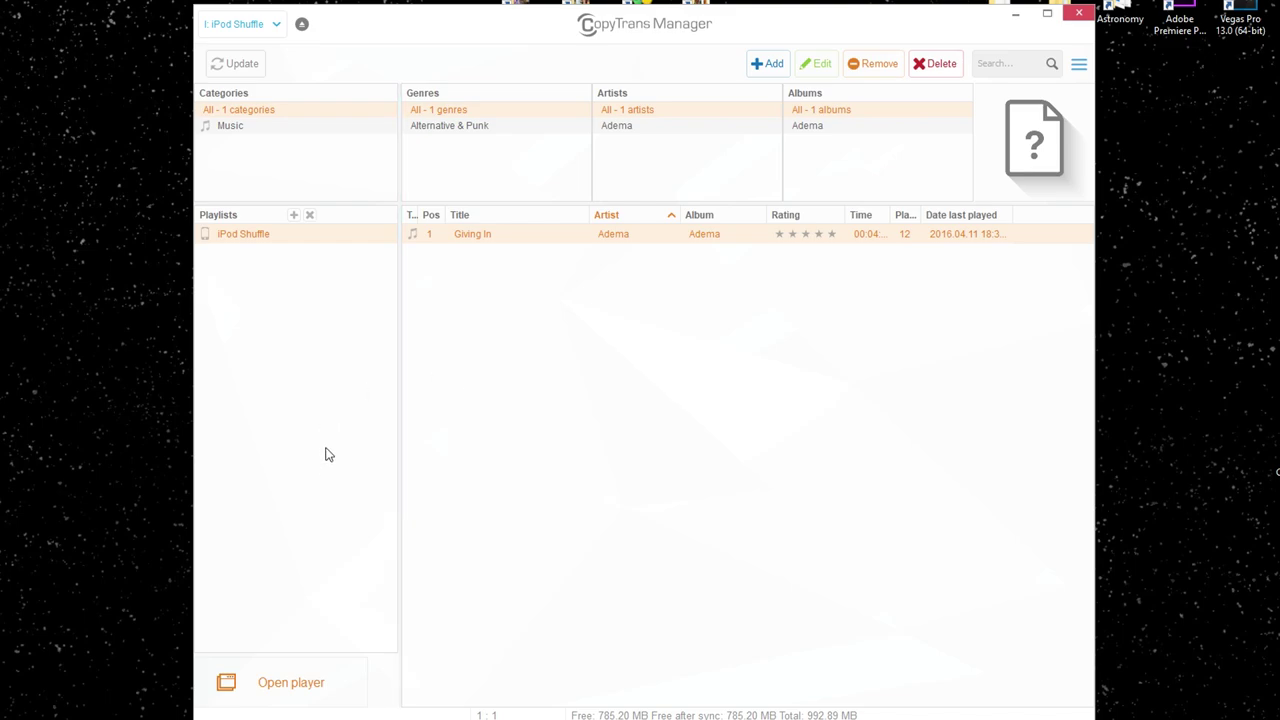
# Switch to the Music folder in File Explorer and arrange its window side by side with CopyTrans Manager
pyautogui.hotkey('alt', 'Tab')
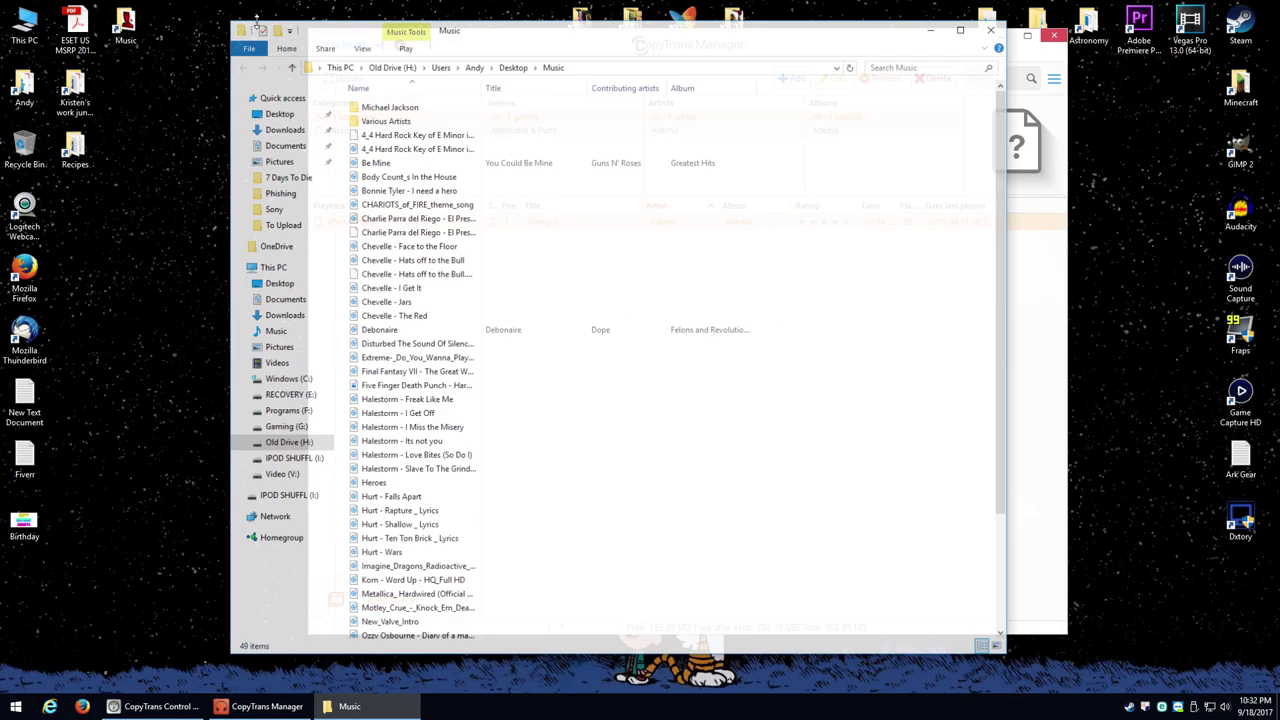
pyautogui.moveTo(451, 9); pyautogui.dragTo(256, 22)
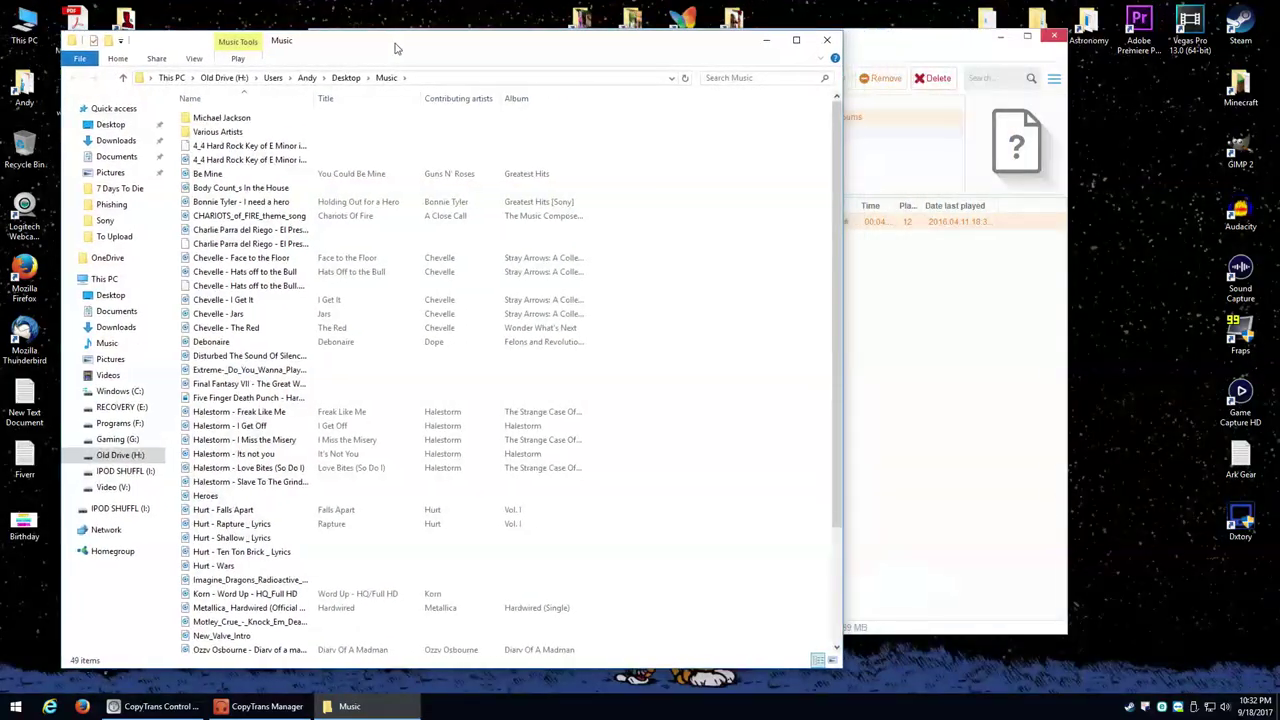
pyautogui.moveTo(395, 48); pyautogui.dragTo(375, 49)
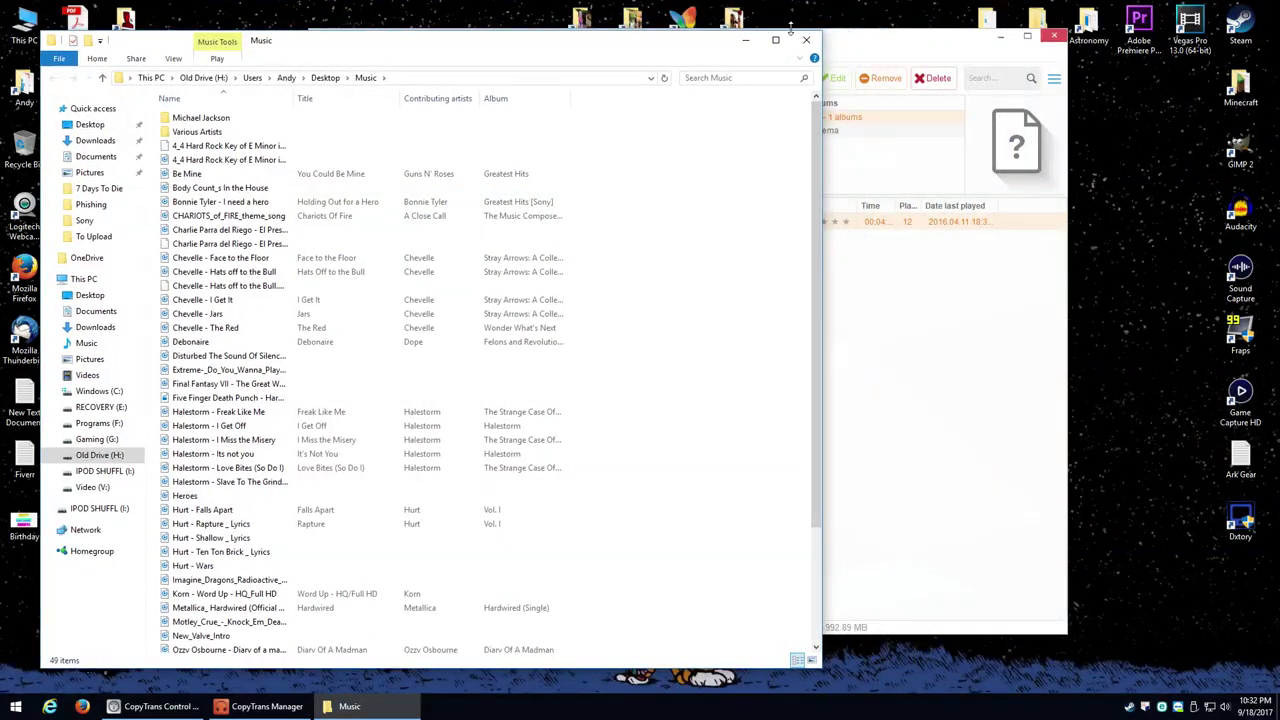
pyautogui.moveTo(855, 45); pyautogui.dragTo(1033, 60)
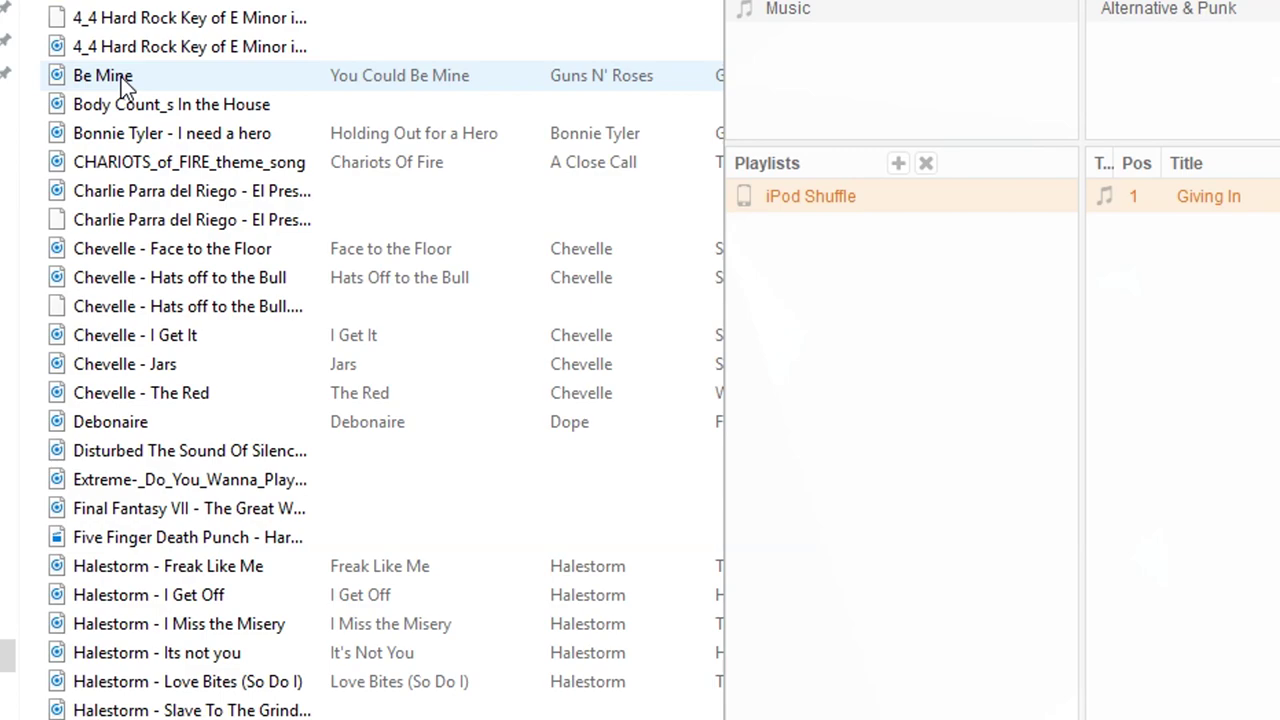
# Add Be Mine, El Preso, Jars, The Red, Debonaire, Freak Like Me, I Get Off and I Miss the Misery from the Music folder to iPod Shuffle
pyautogui.click(121, 77)
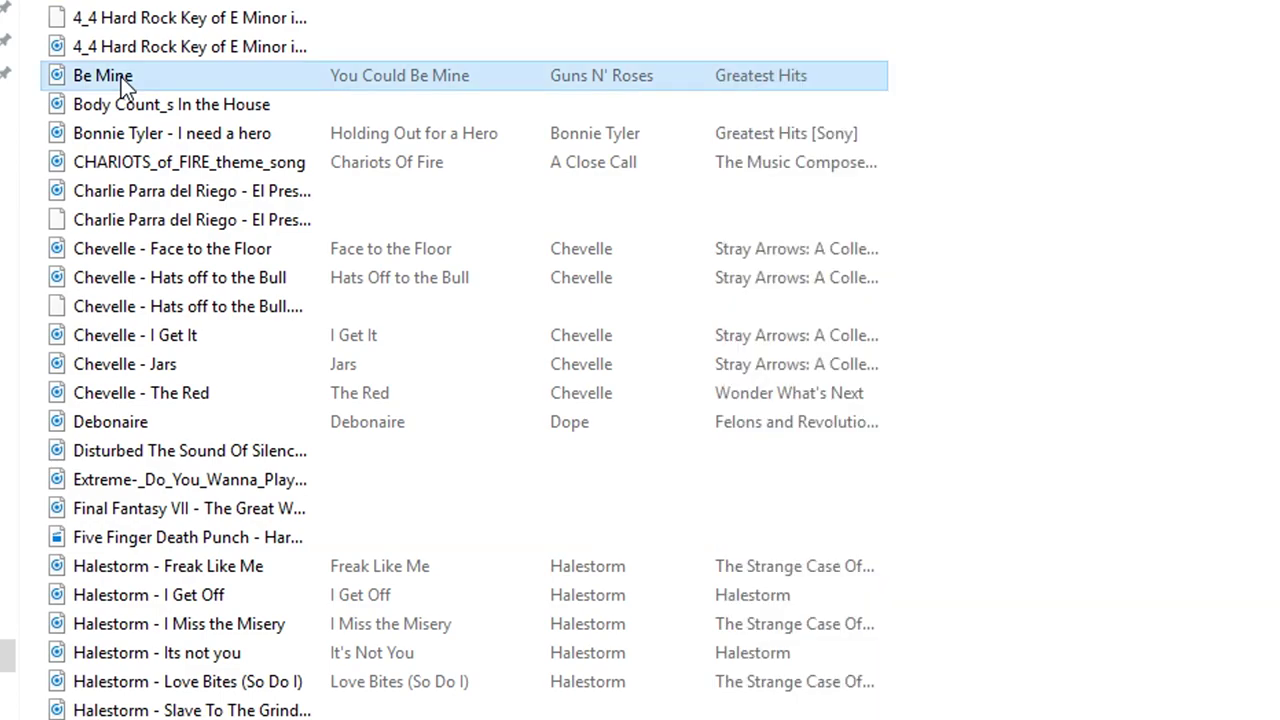
pyautogui.keyDown('ctrl'); pyautogui.click(118, 191); pyautogui.keyUp('ctrl')
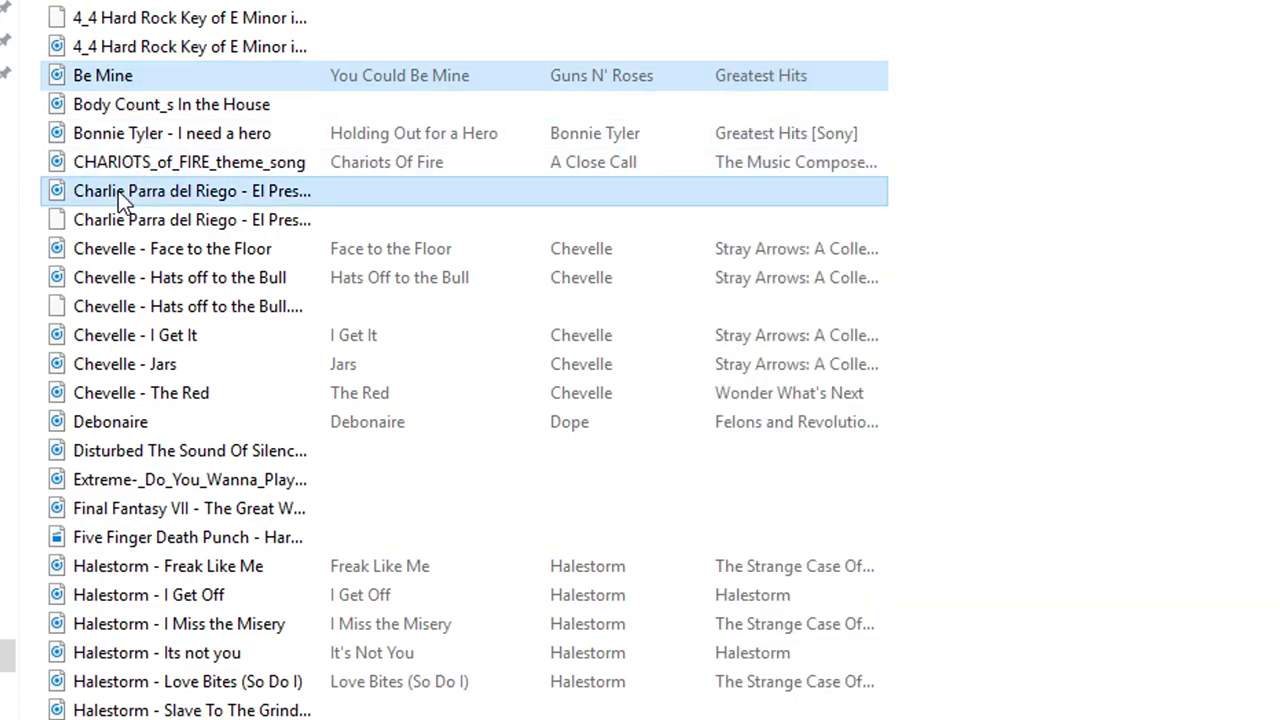
pyautogui.keyDown('ctrl'); pyautogui.click(99, 363); pyautogui.keyUp('ctrl')
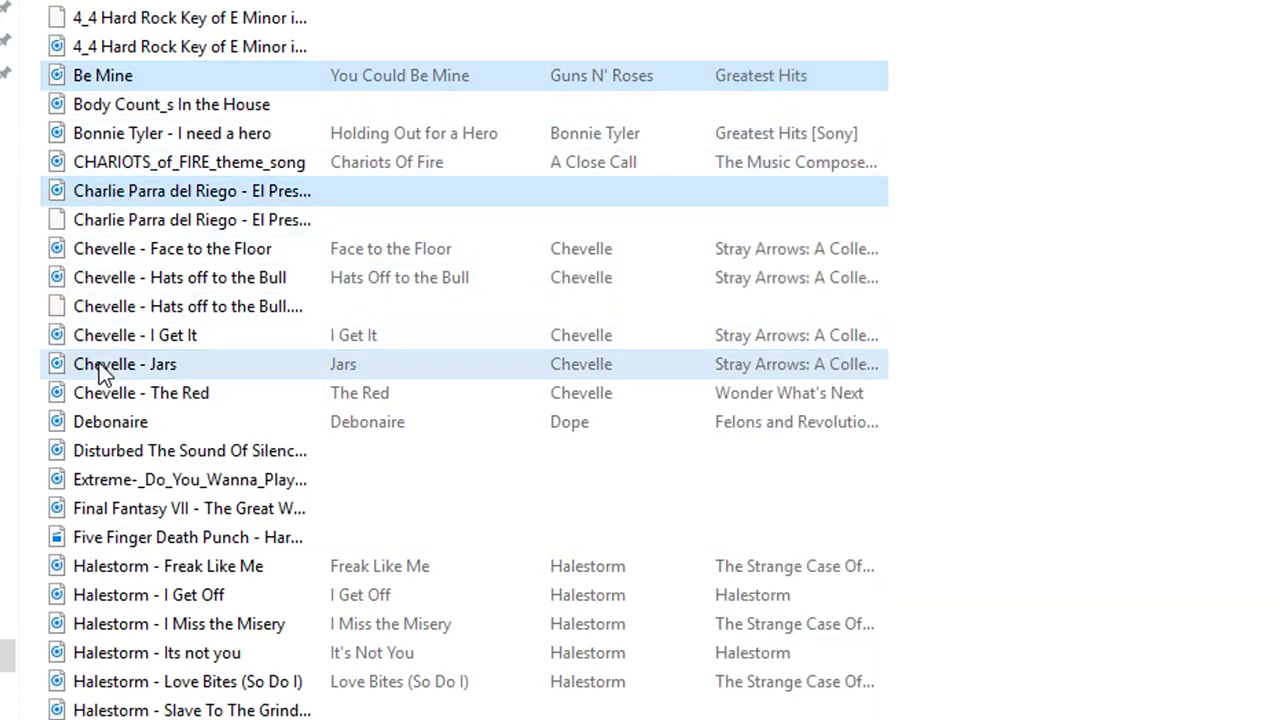
pyautogui.keyDown('ctrl'); pyautogui.click(107, 396); pyautogui.keyUp('ctrl')
pyautogui.keyDown('ctrl'); pyautogui.click(111, 423); pyautogui.keyUp('ctrl')
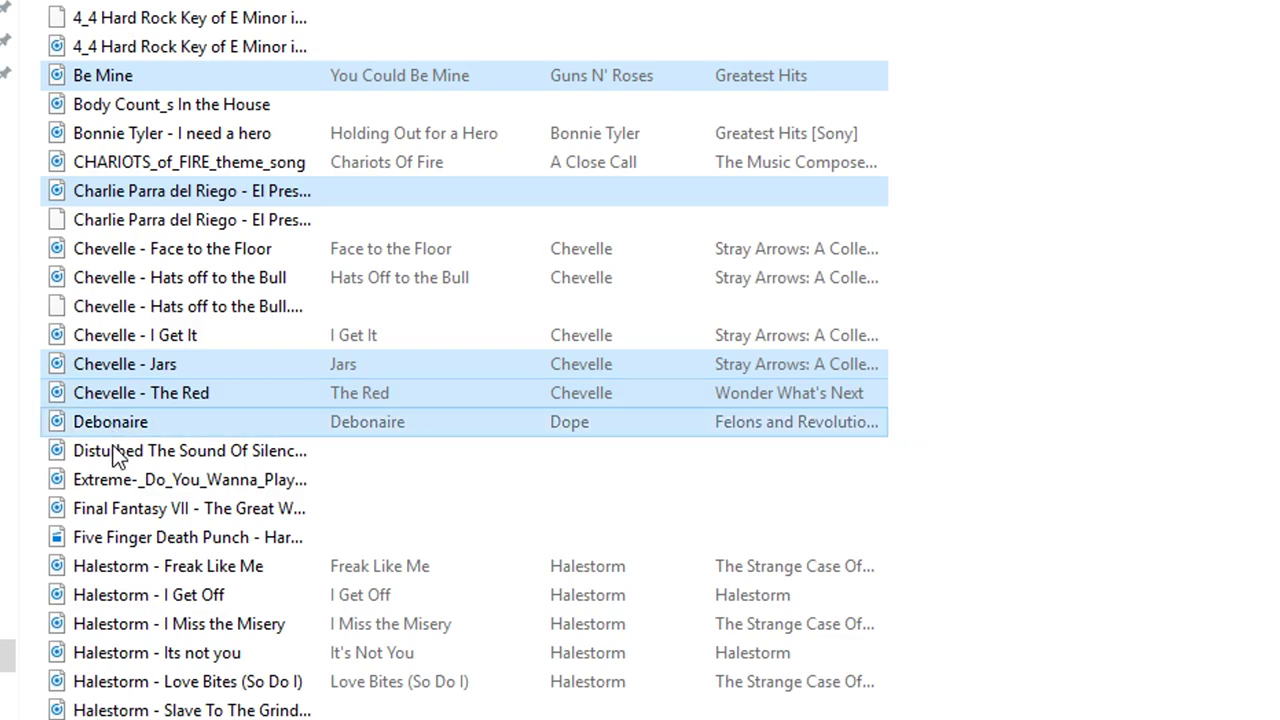
pyautogui.keyDown('ctrl'); pyautogui.click(121, 564); pyautogui.keyUp('ctrl')
pyautogui.keyDown('ctrl'); pyautogui.click(122, 595); pyautogui.keyUp('ctrl')
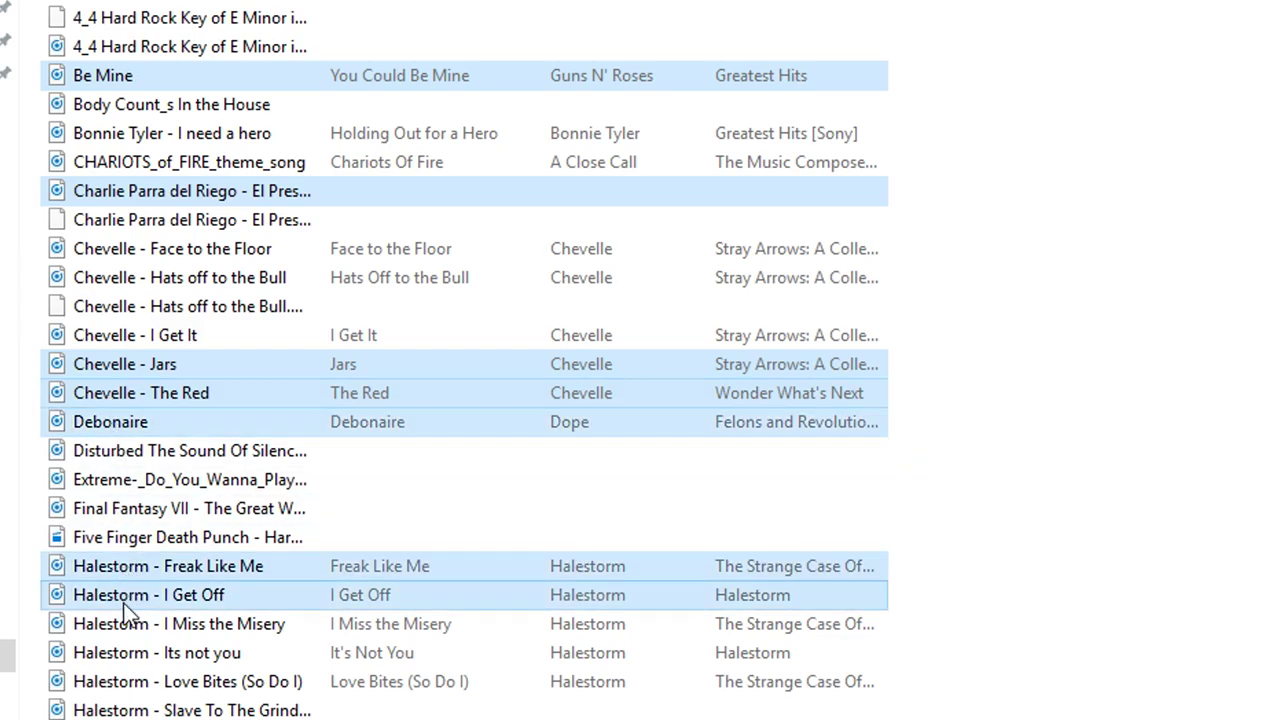
pyautogui.keyDown('ctrl'); pyautogui.click(122, 624); pyautogui.keyUp('ctrl')
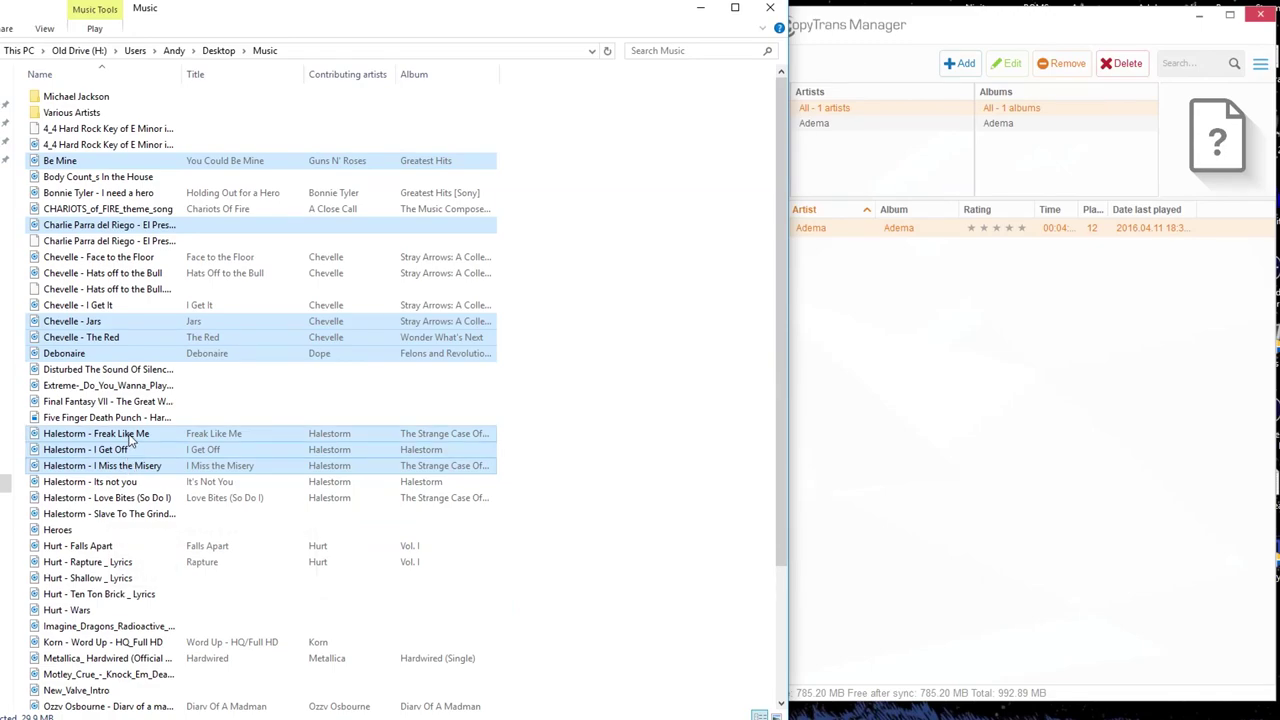
pyautogui.moveTo(129, 439); pyautogui.dragTo(453, 433)
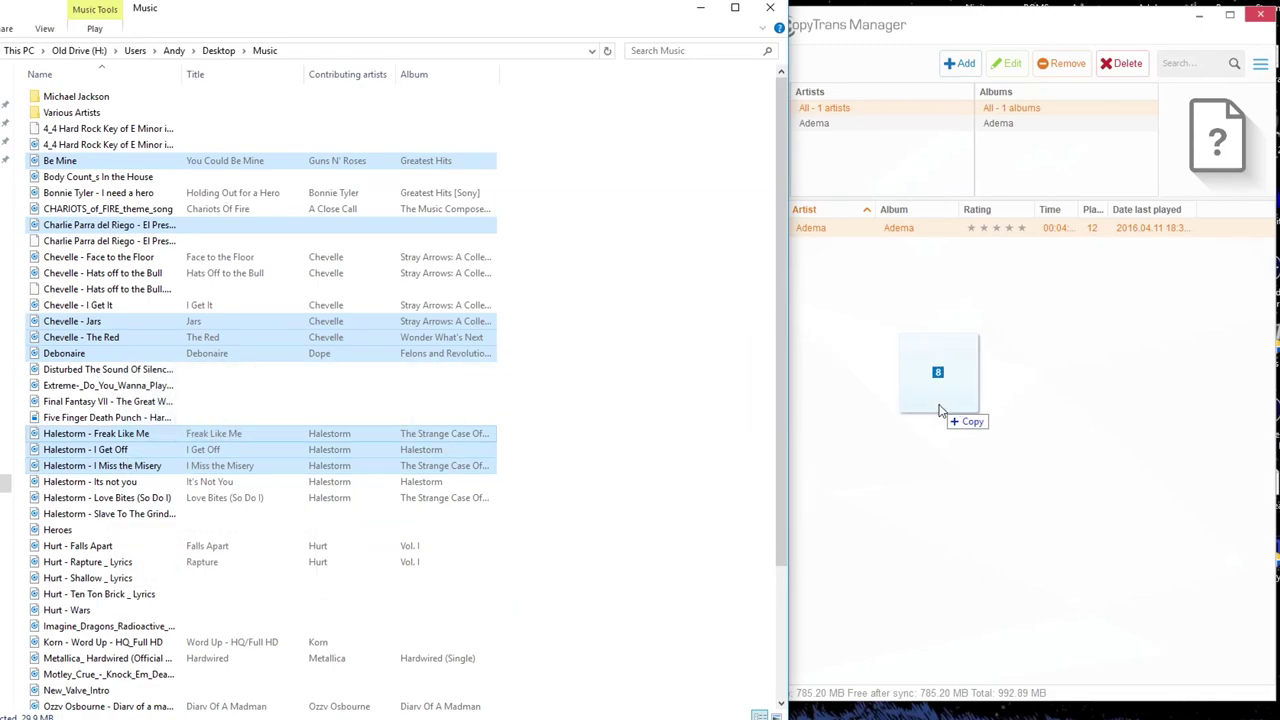
pyautogui.moveTo(940, 410); pyautogui.dragTo(937, 409)
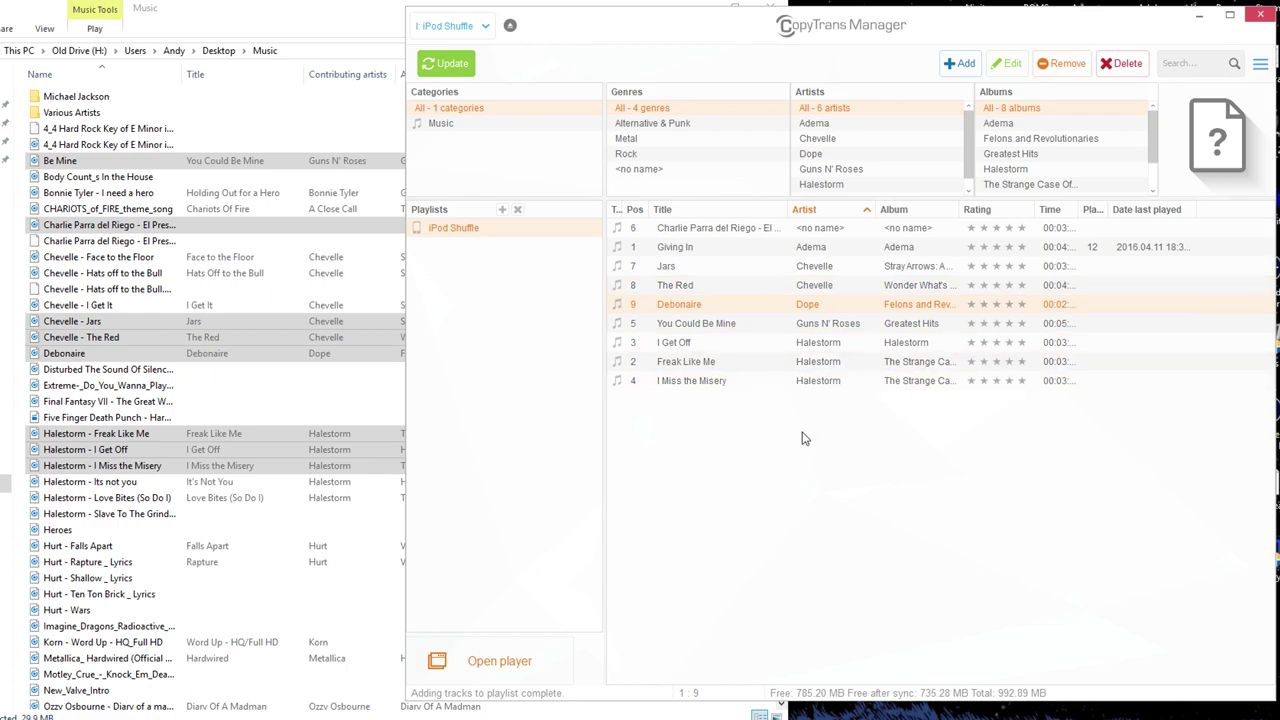
# Remove the Chevelle track Jars from the iPod Shuffle playlist and confirm the removal
pyautogui.click(688, 267)
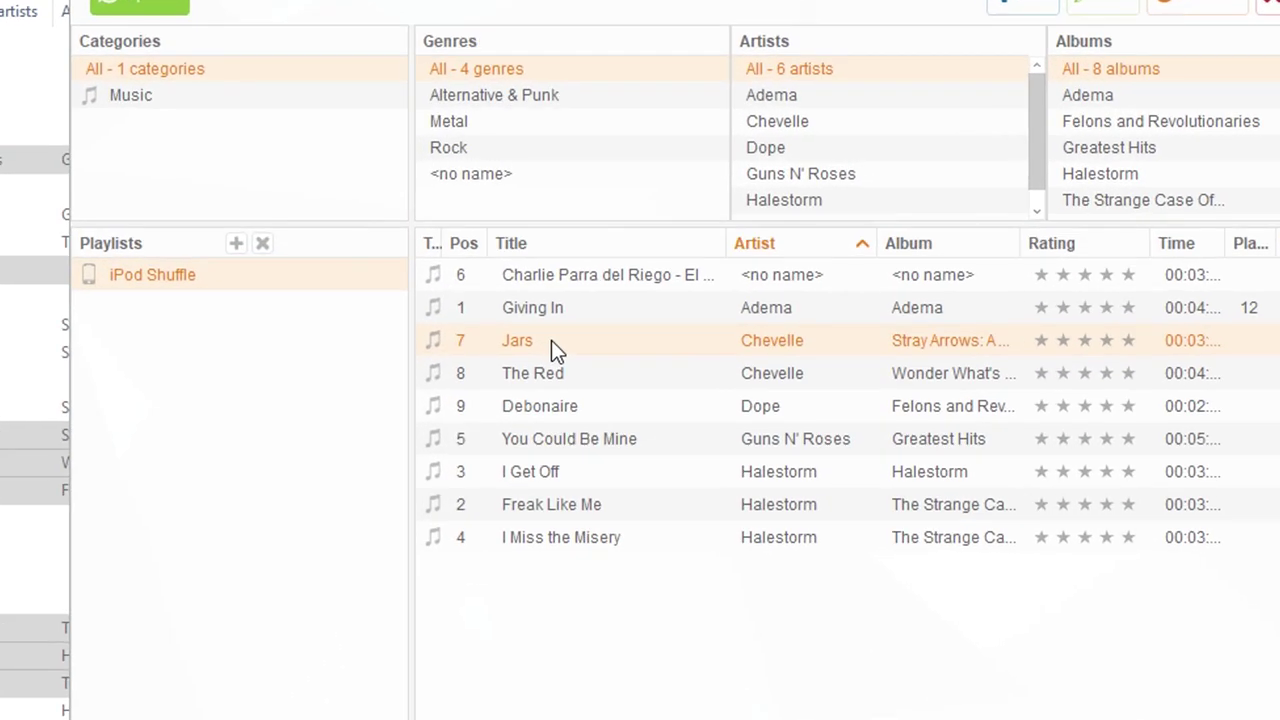
pyautogui.press('Delete')
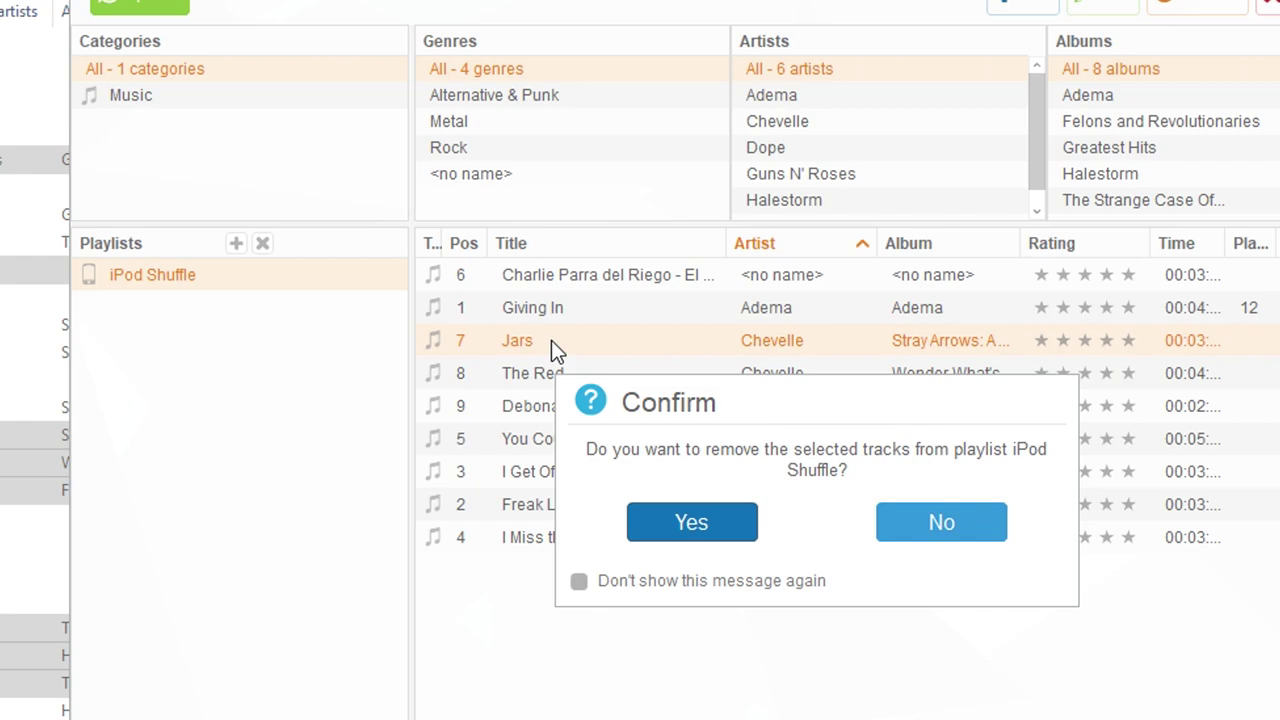
pyautogui.click(690, 525)
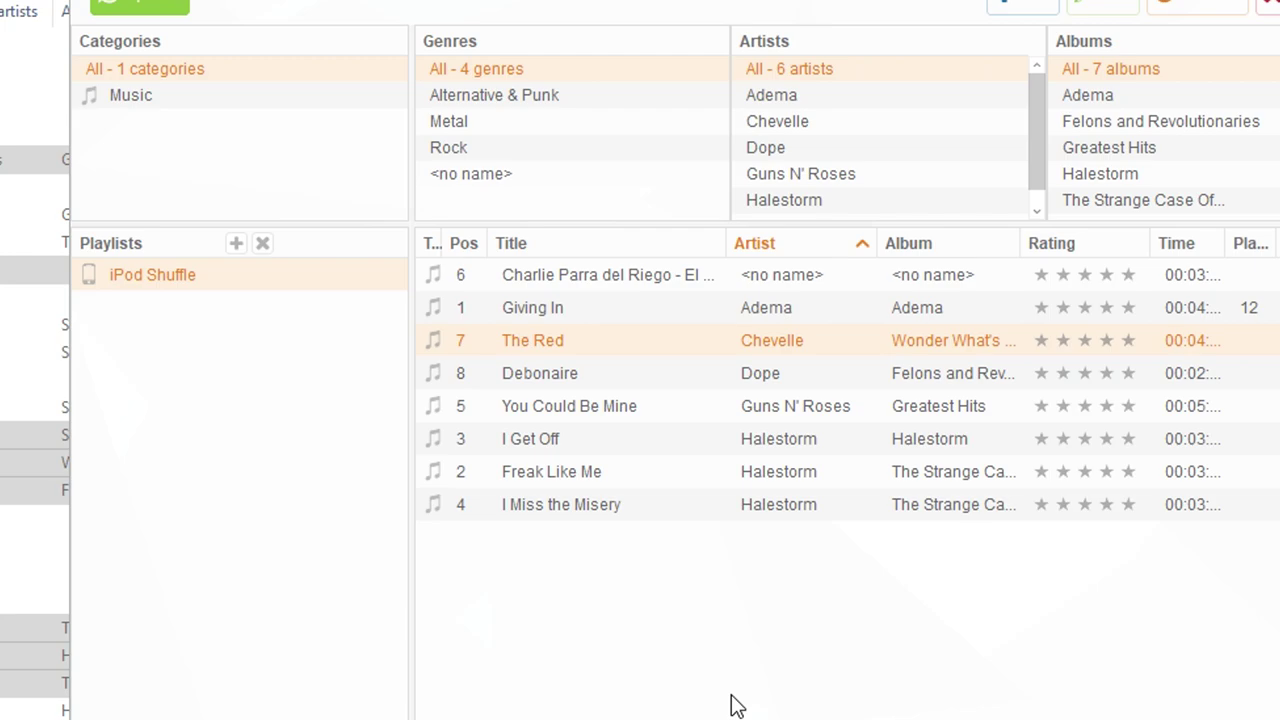
# Filter the track list by the artist Adema, and return to showing all tracks in the Music category
pyautogui.rightClick(174, 409)
pyautogui.click(238, 370)
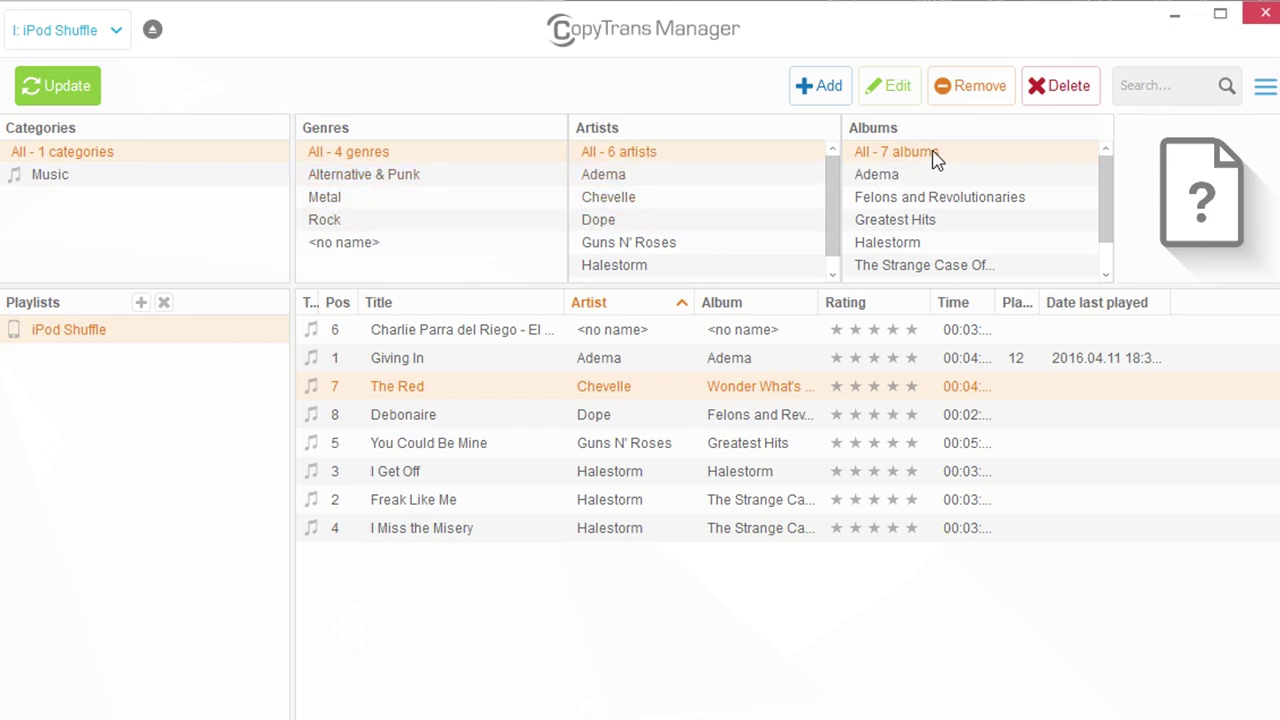
pyautogui.click(667, 180)
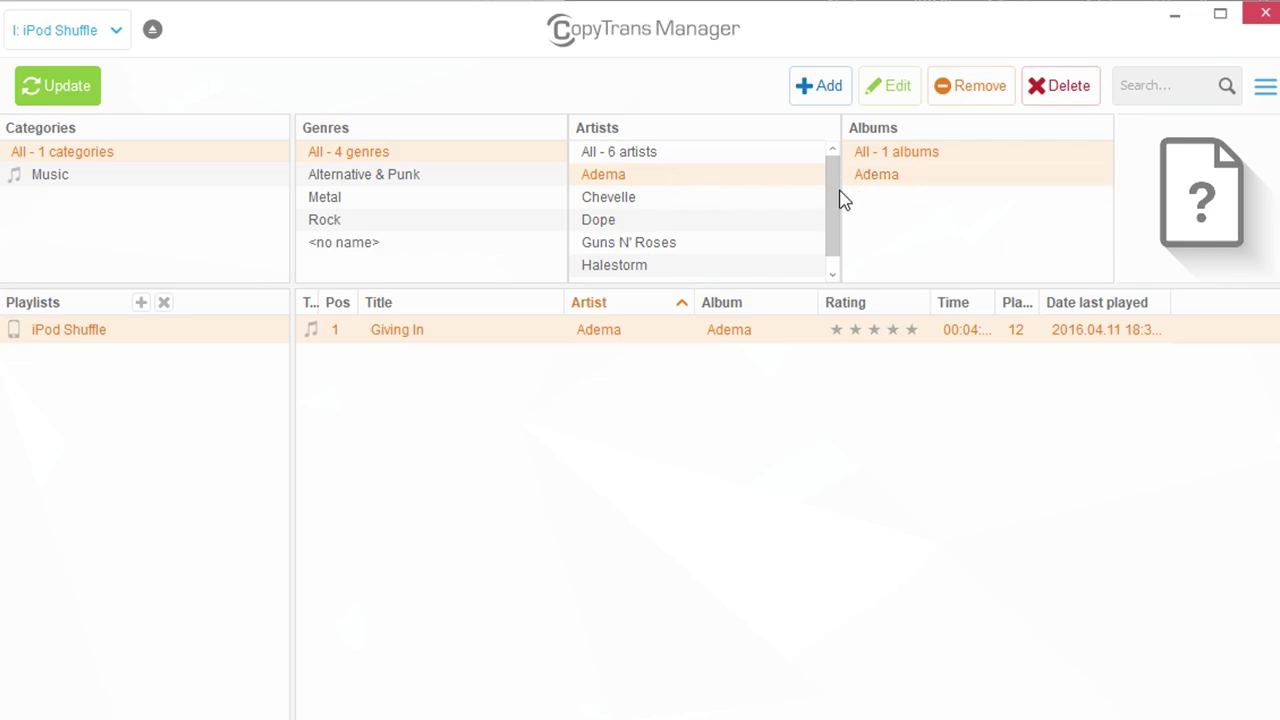
pyautogui.click(50, 174)
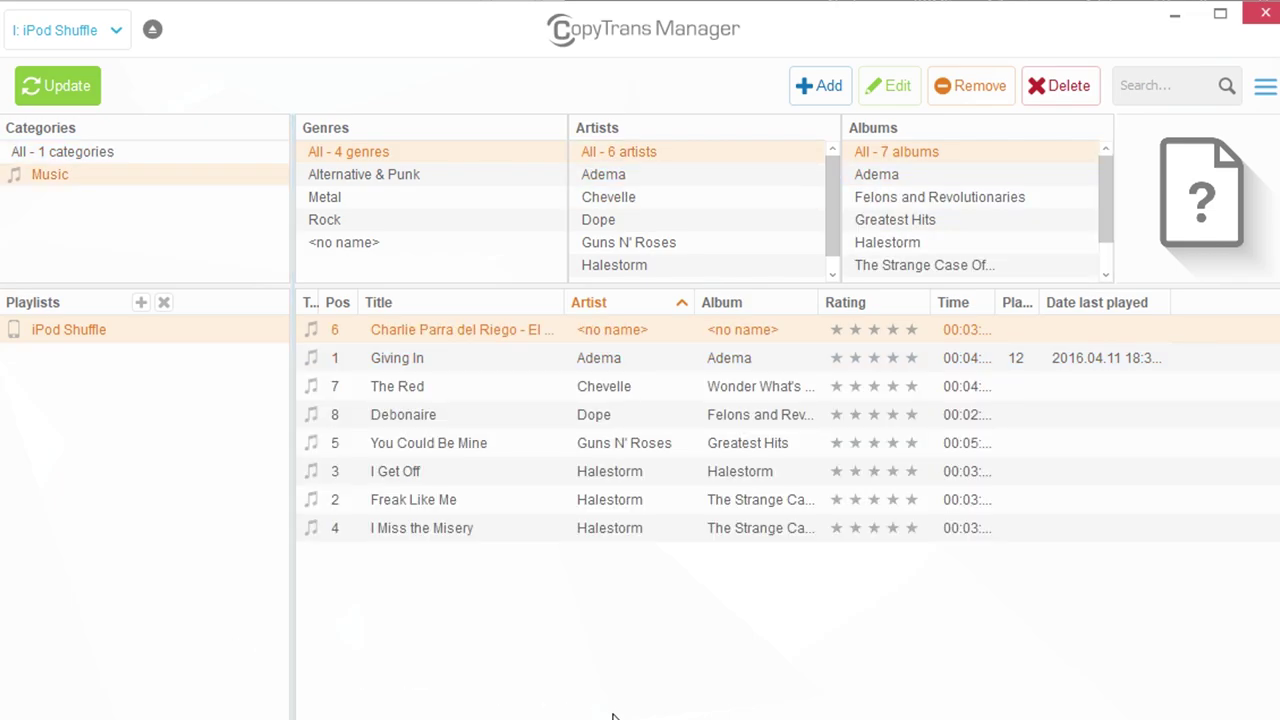
# Update the iPod Shuffle with the pending track changes
pyautogui.click(70, 85)
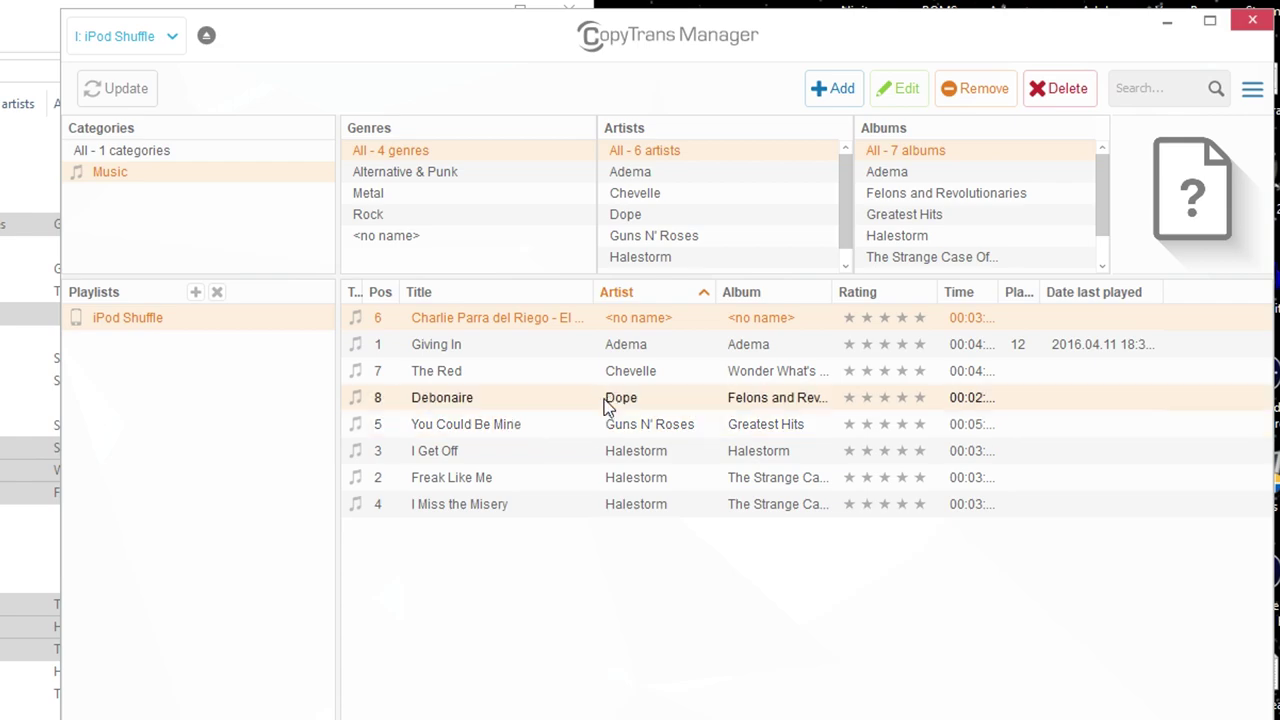
# Open the El Preso track's tags for editing and set the artist to Charlie Parra del Riego
pyautogui.rightClick(503, 327)
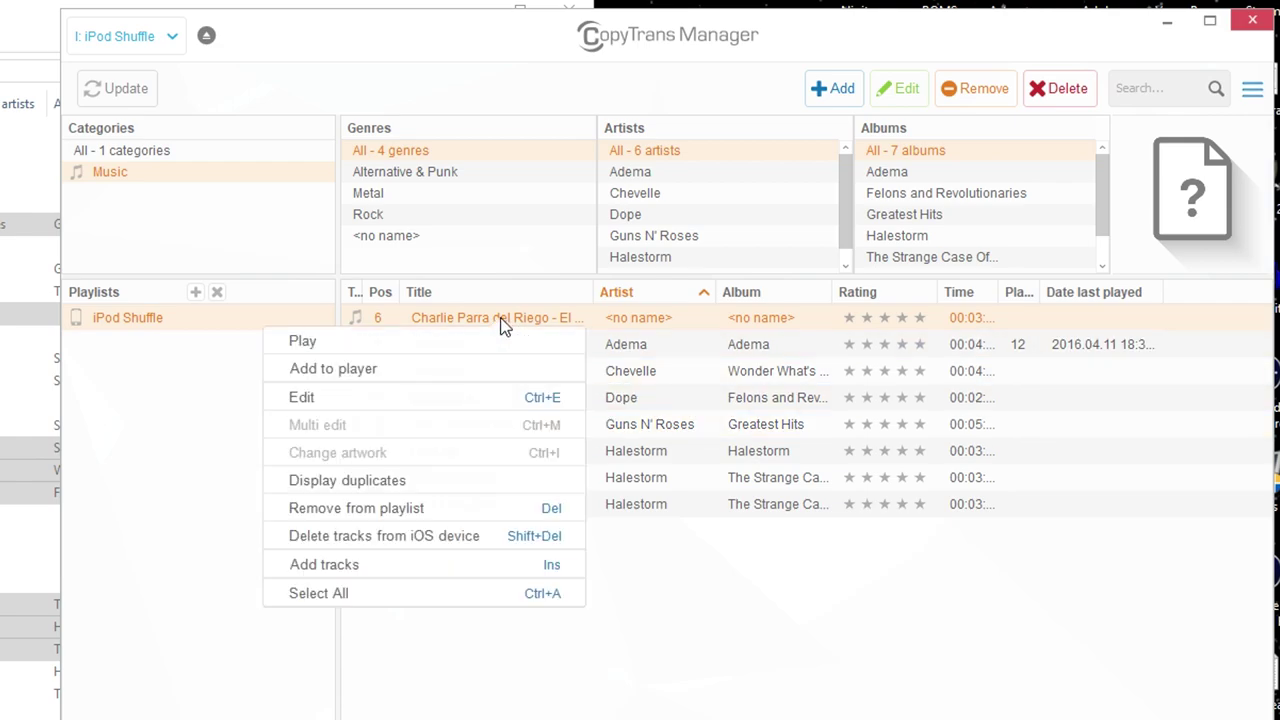
pyautogui.click(427, 397)
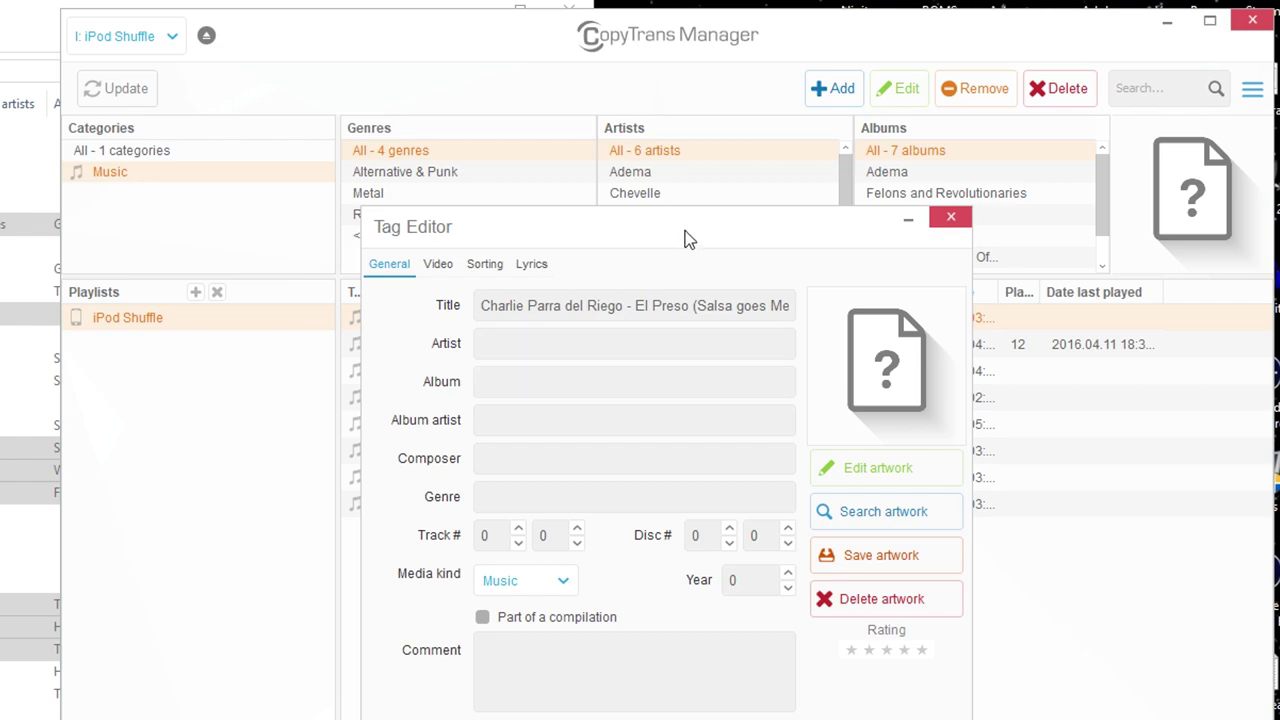
pyautogui.moveTo(686, 241); pyautogui.dragTo(421, 229)
pyautogui.click(276, 333)
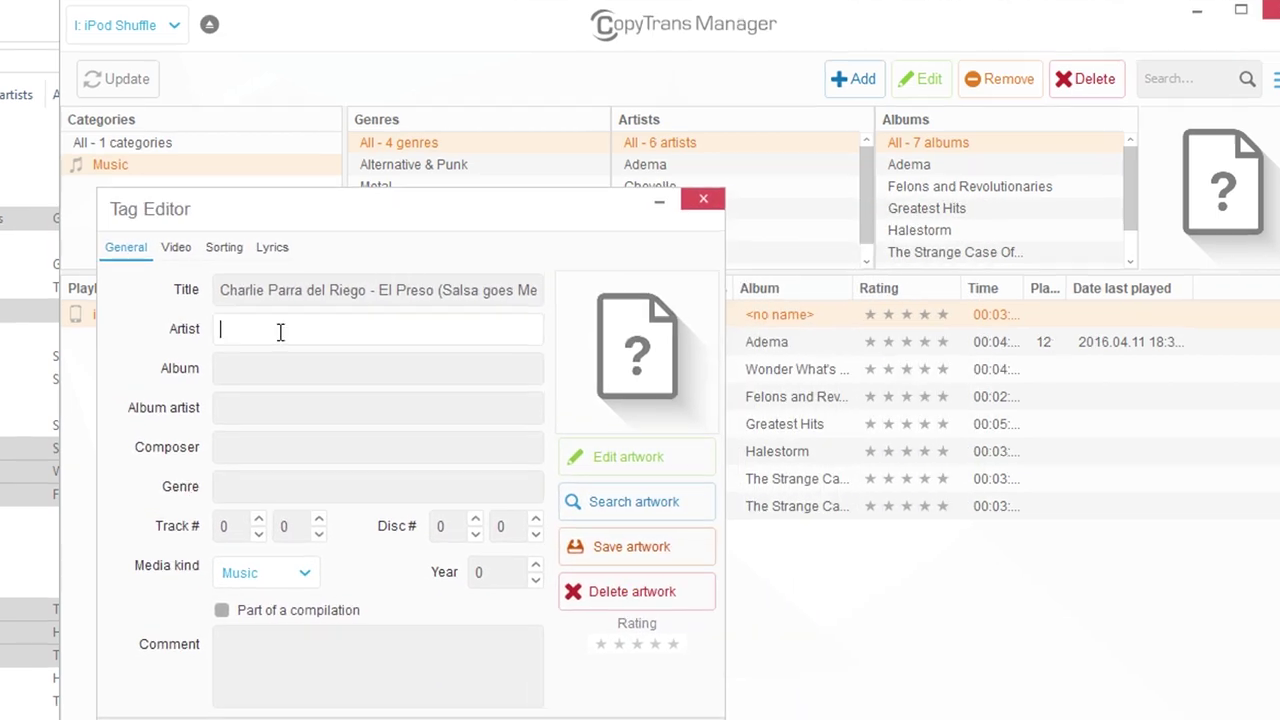
pyautogui.write('Cha')
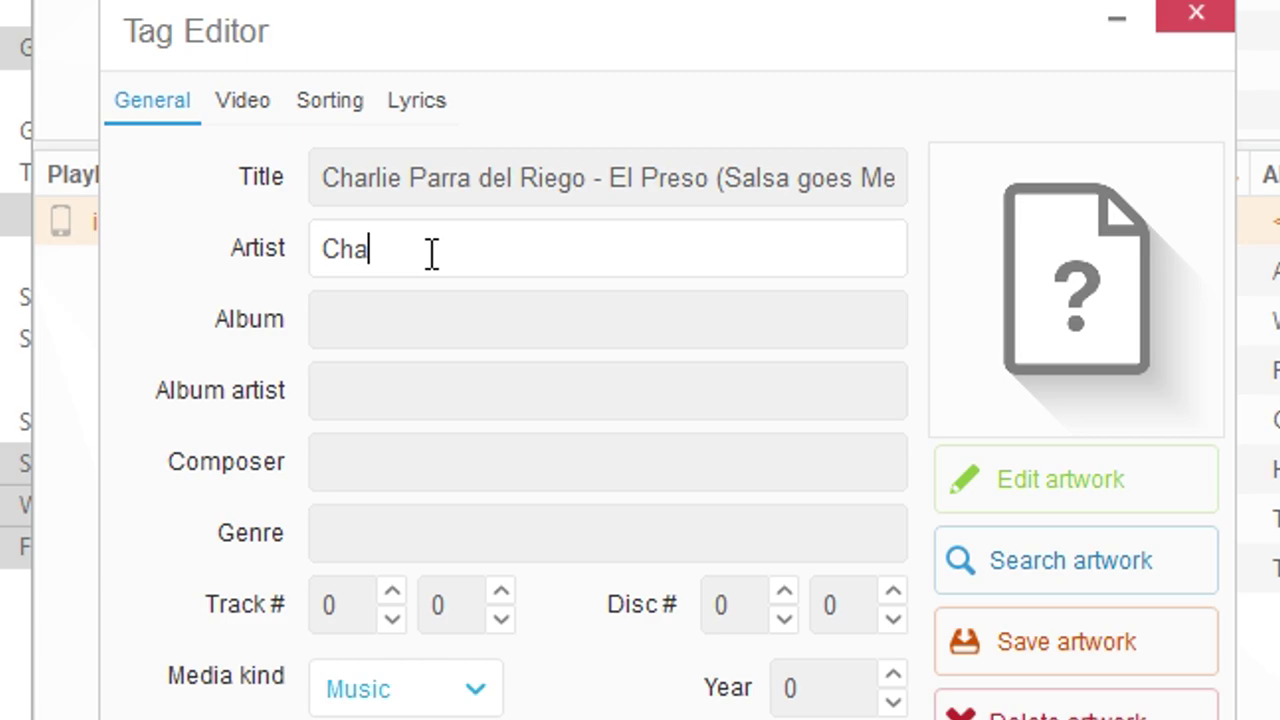
pyautogui.write('rie Parra del Riego')
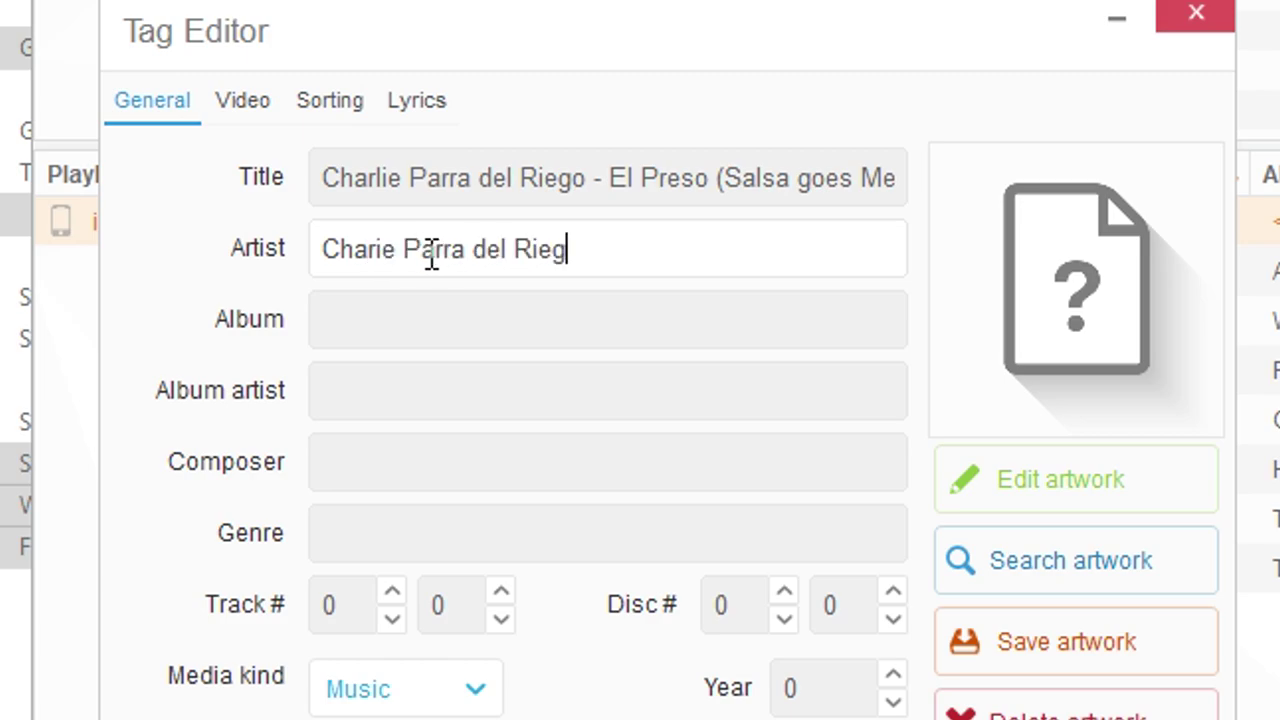
pyautogui.click(378, 247)
pyautogui.write('l')
# Remove the artist prefix from the title so it reads El Preso (Salsa goes Metal), and save the tags
pyautogui.moveTo(603, 179); pyautogui.dragTo(234, 210)
pyautogui.press('BackSpace')
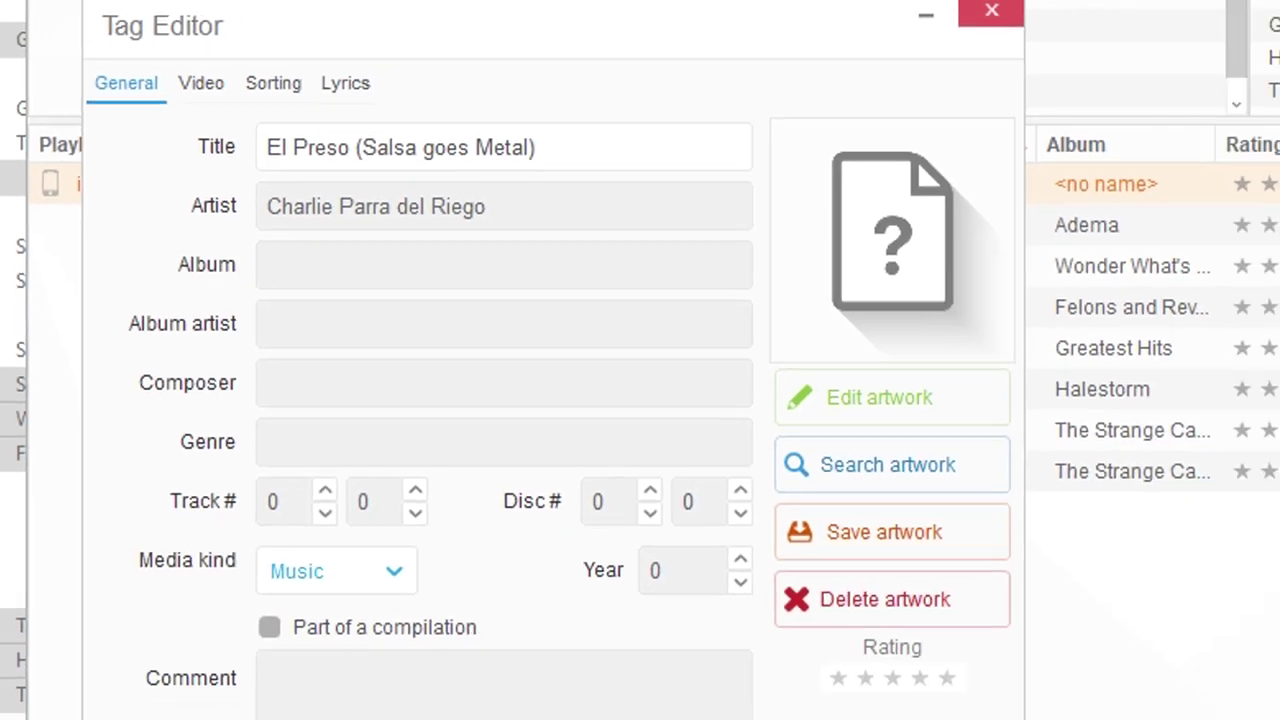
pyautogui.press('Return')
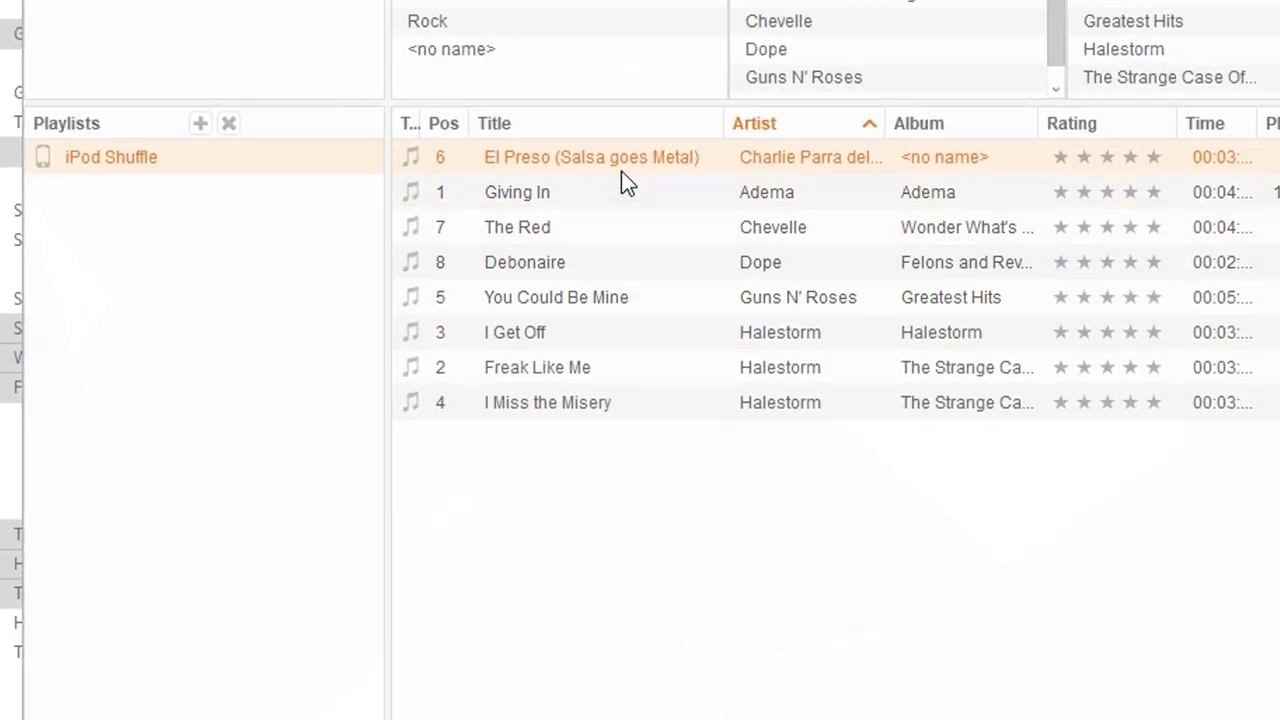
# Reopen the El Preso track's tags, view its lyrics and general information, and close the Tag Editor
pyautogui.rightClick(729, 193)
pyautogui.click(583, 267)
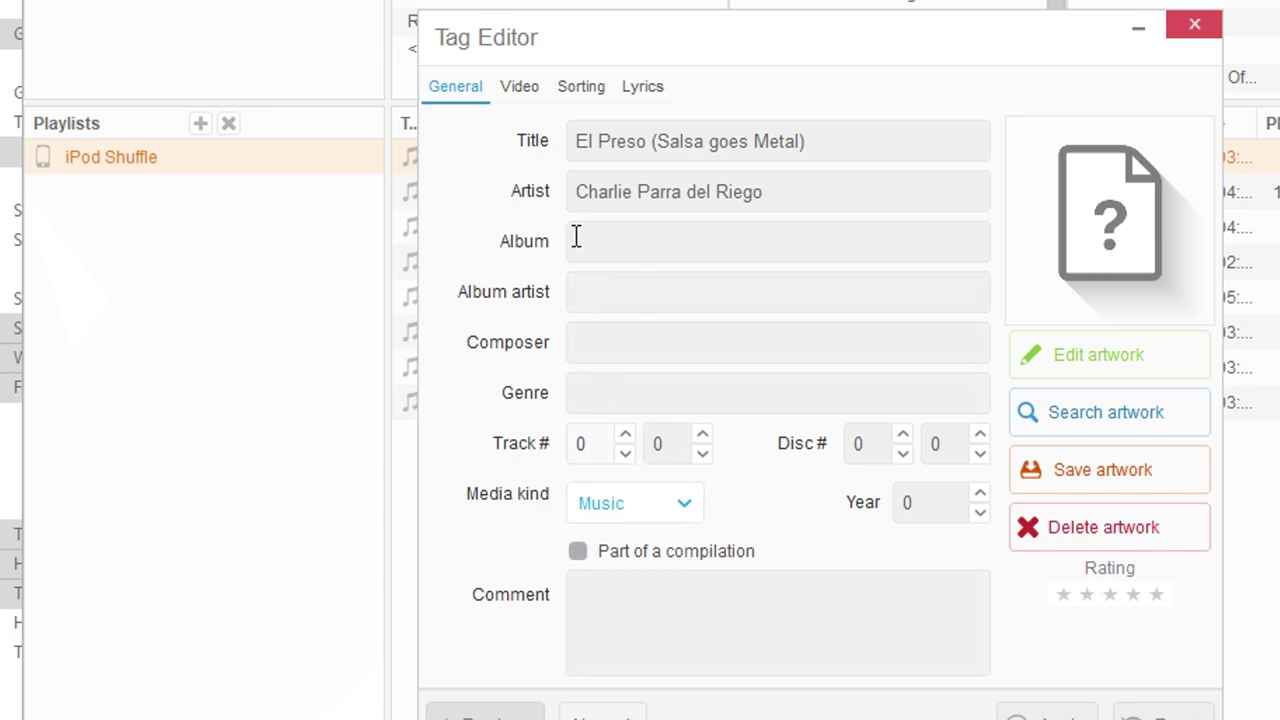
pyautogui.click(645, 90)
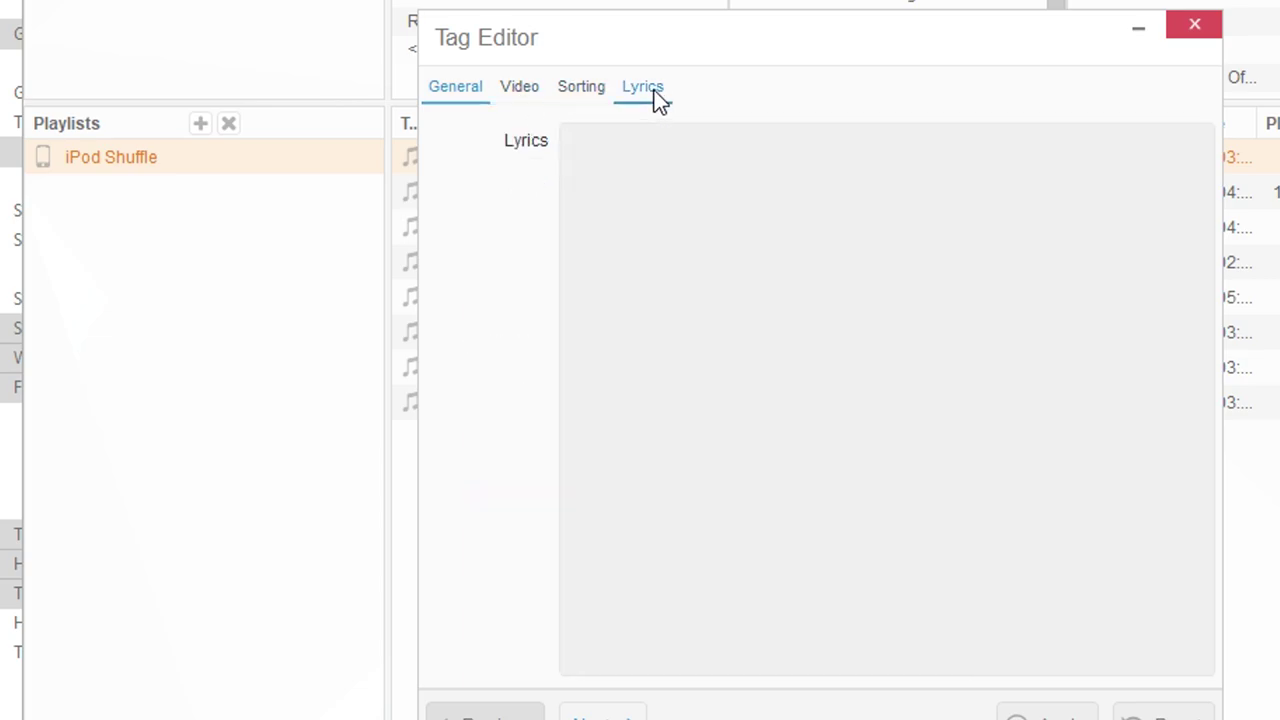
pyautogui.click(464, 92)
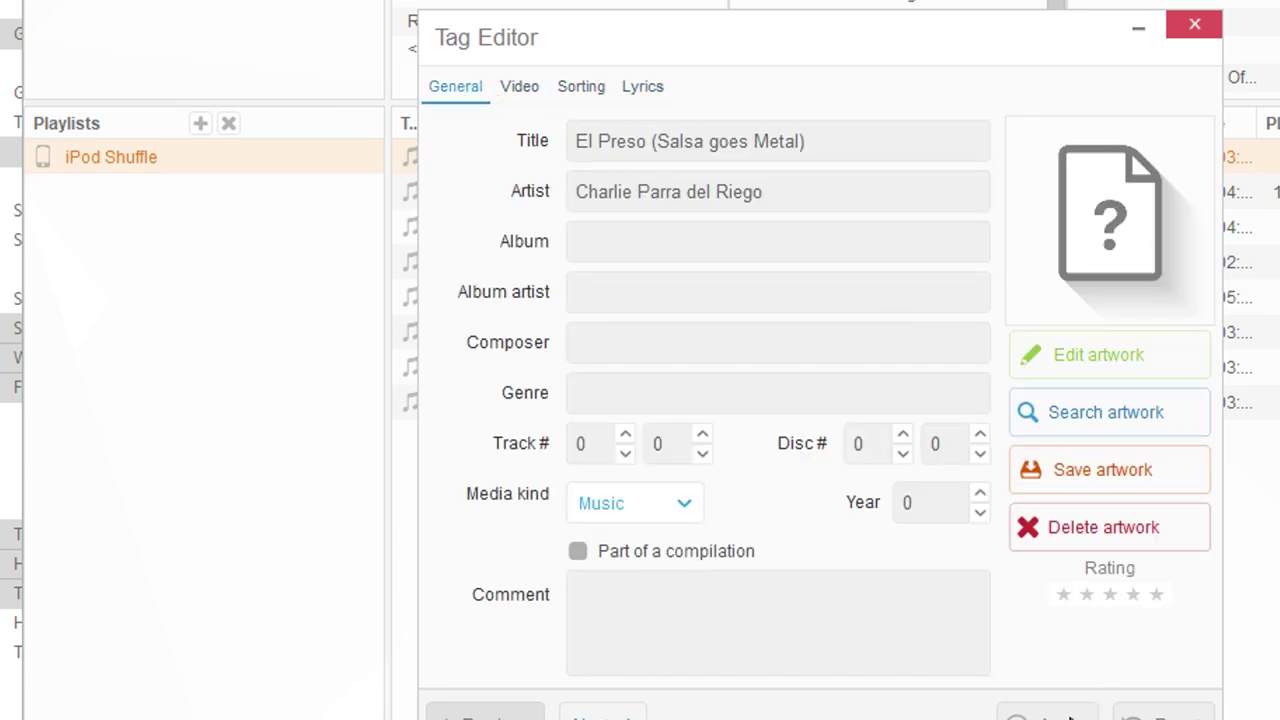
pyautogui.click(1181, 28)
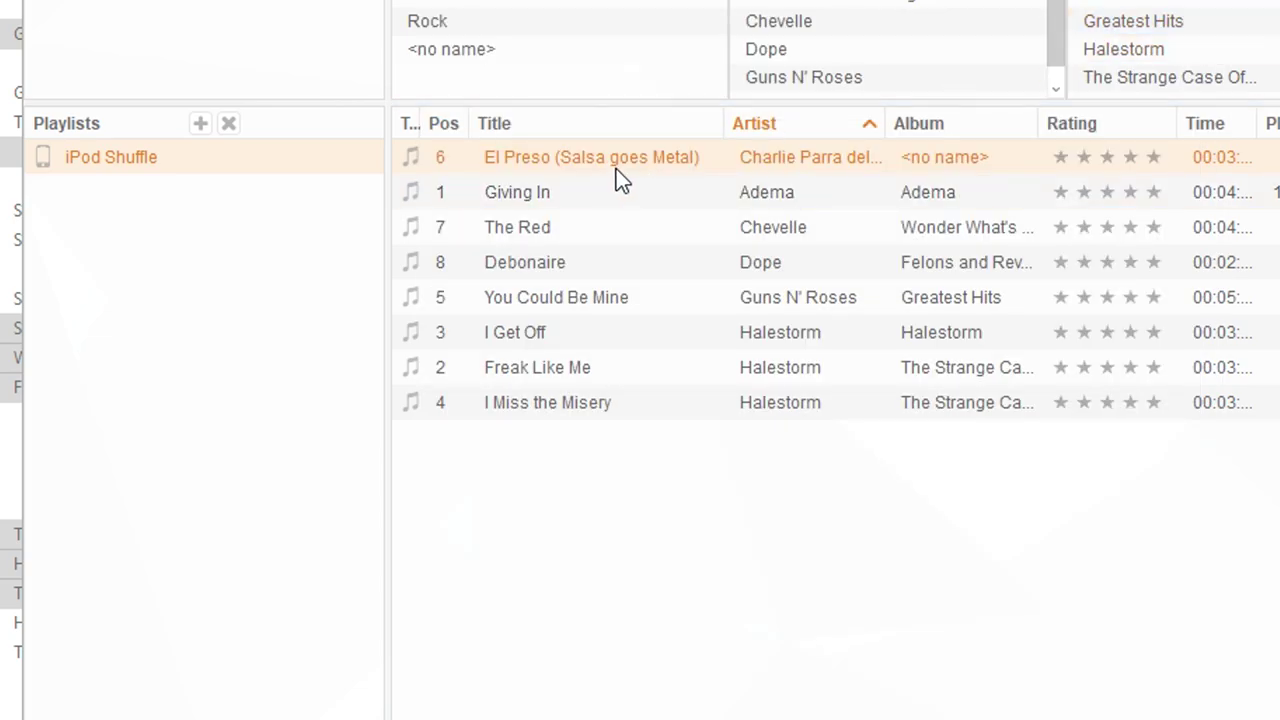